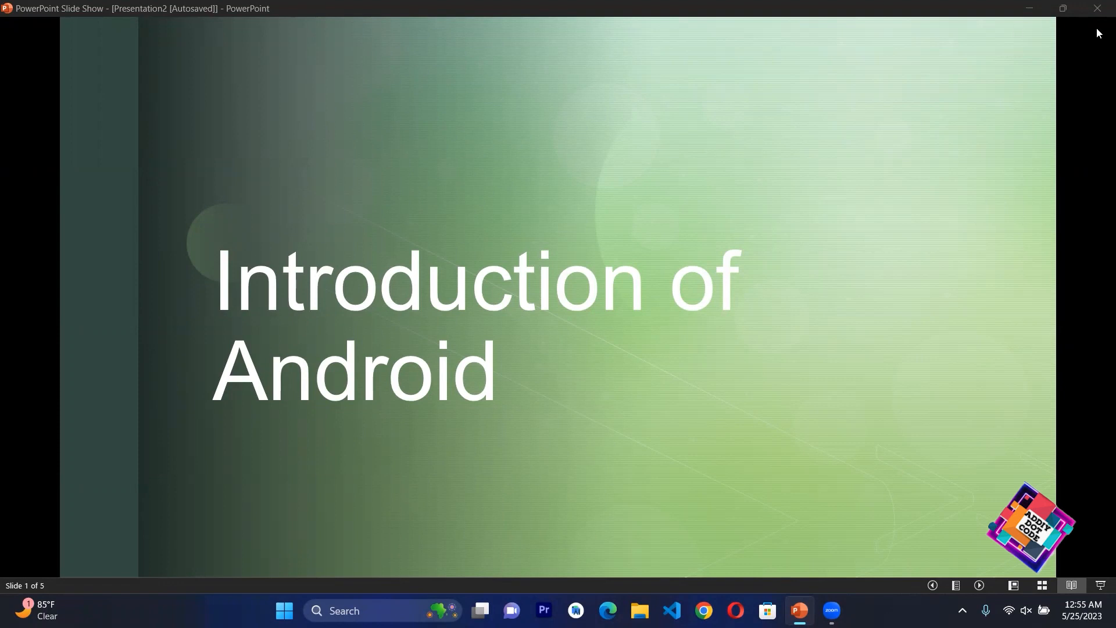
# Advance the slideshow from the title slide to the Introduction slide about Android.
pyautogui.click(979, 585)
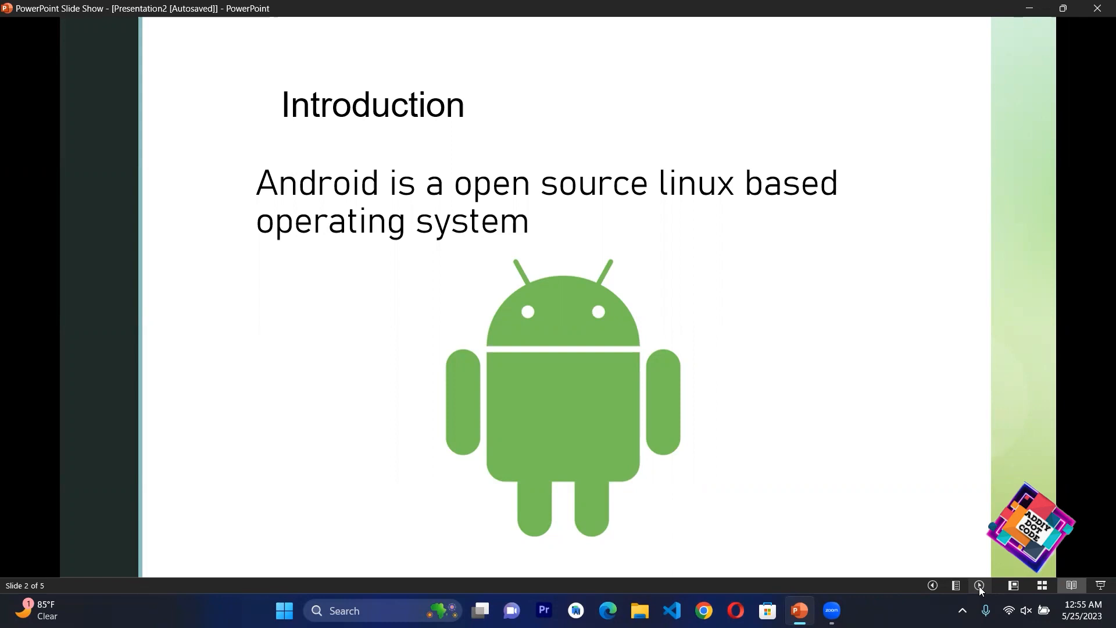
# Step through the Operating system and Android Studio slides to 'How to download Android Studio'.
pyautogui.click(980, 588)
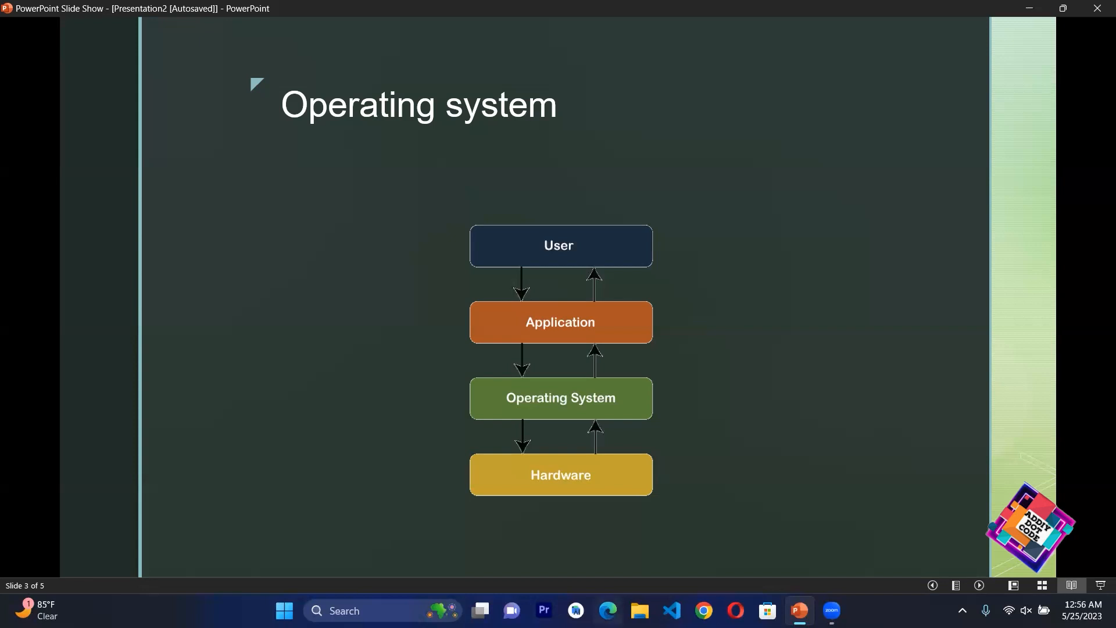
pyautogui.click(977, 584)
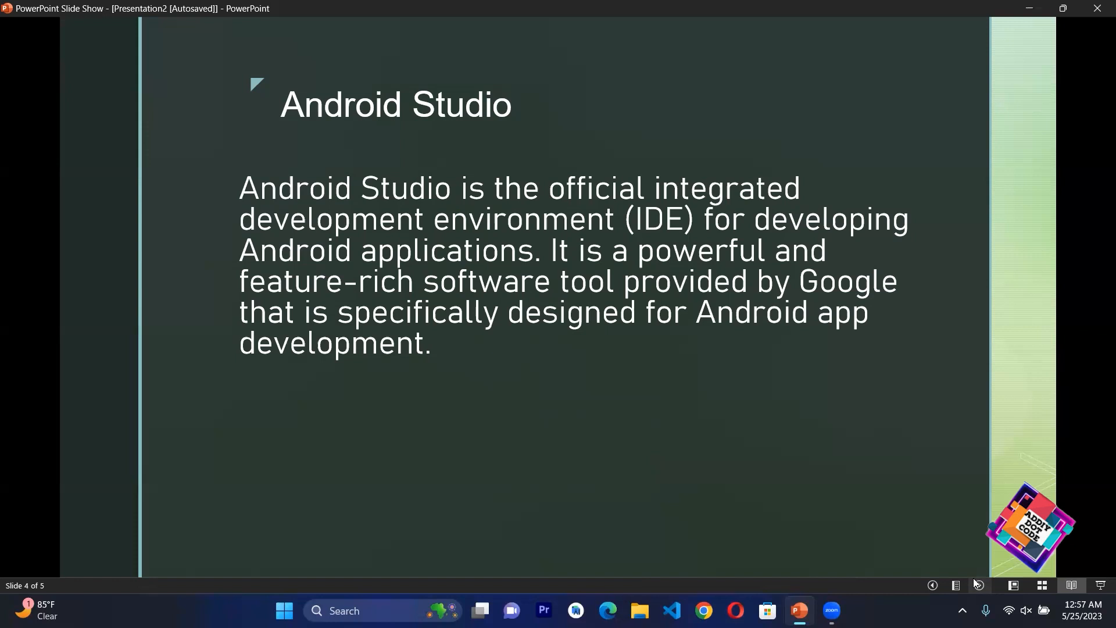
pyautogui.click(977, 583)
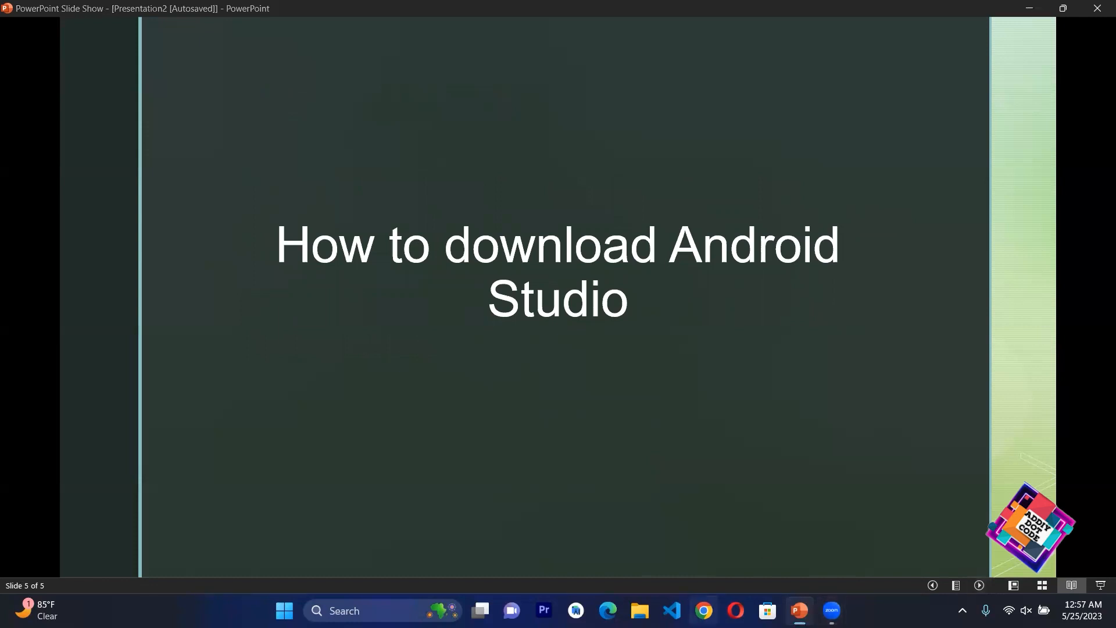
# Search 'android studio' in Chrome, view developer.android.com/studio downloads, then close the browser.
pyautogui.click(704, 610)
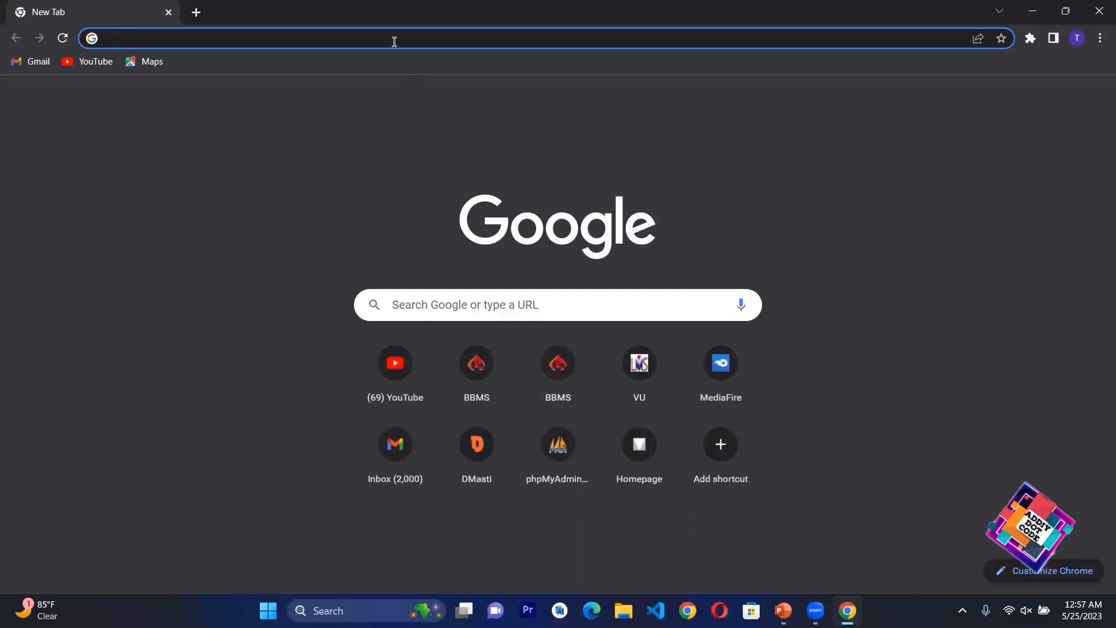
pyautogui.click(394, 38)
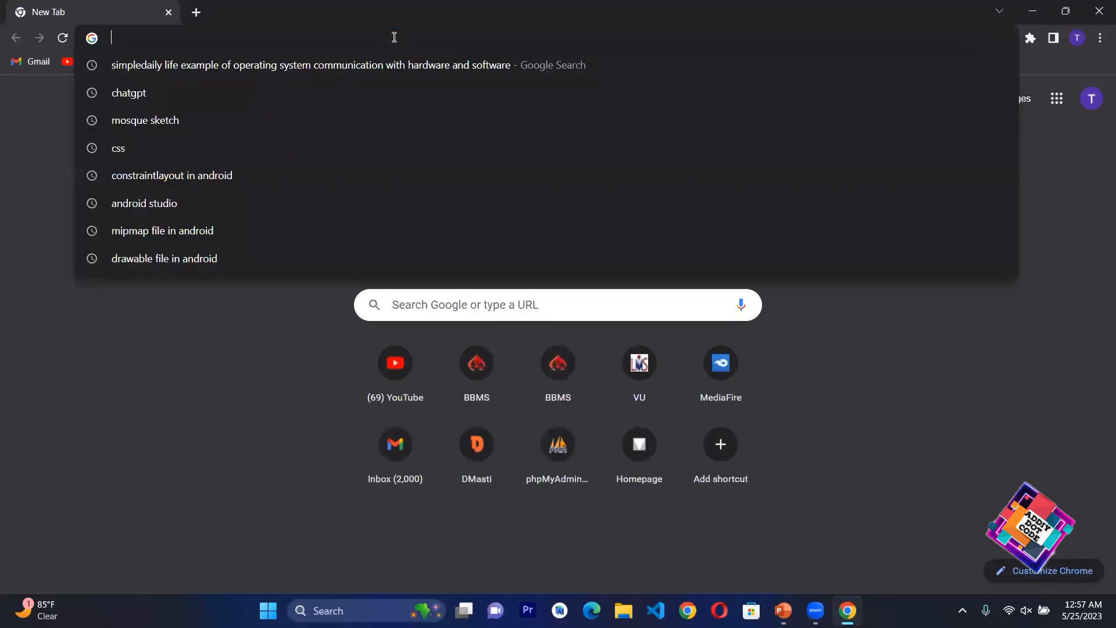
pyautogui.write('android studio')
pyautogui.press('Return')
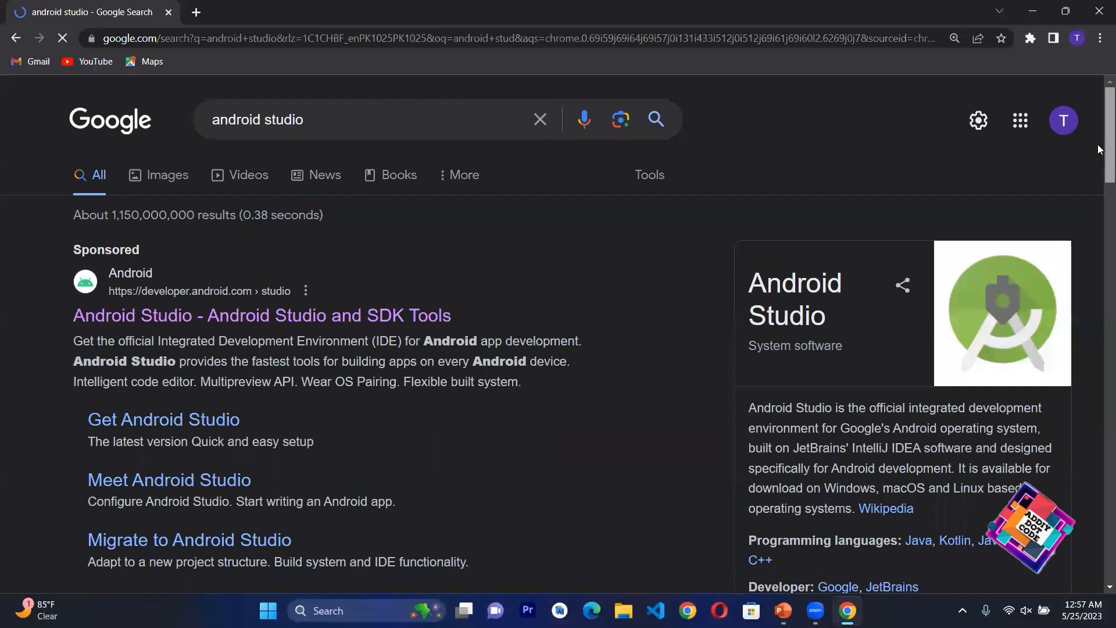
pyautogui.scroll(-1, 1099, 152)
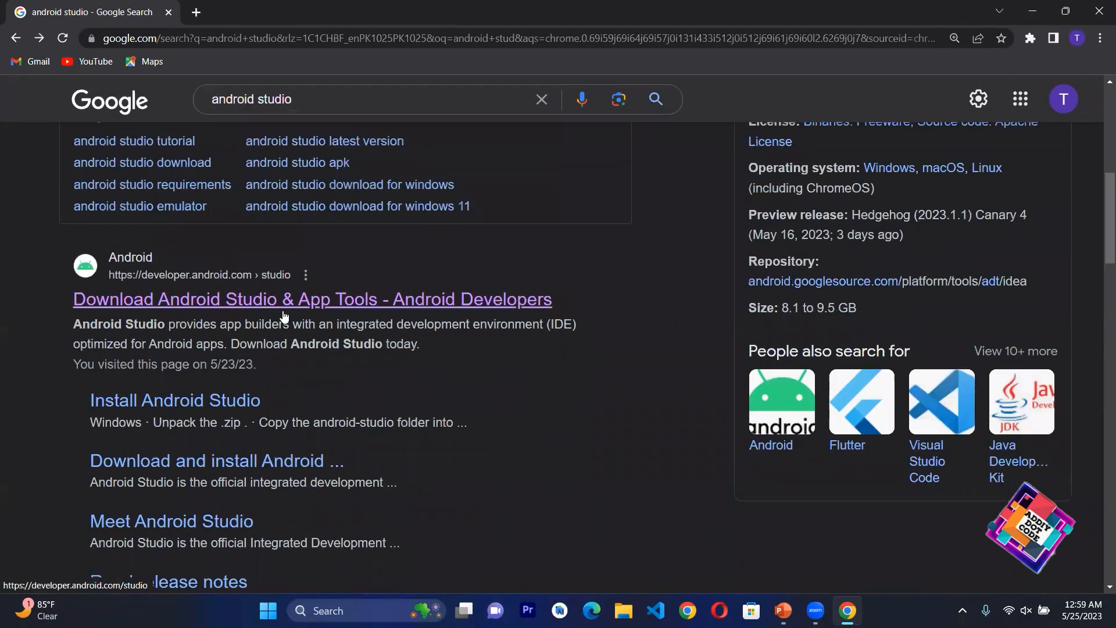
pyautogui.click(388, 304)
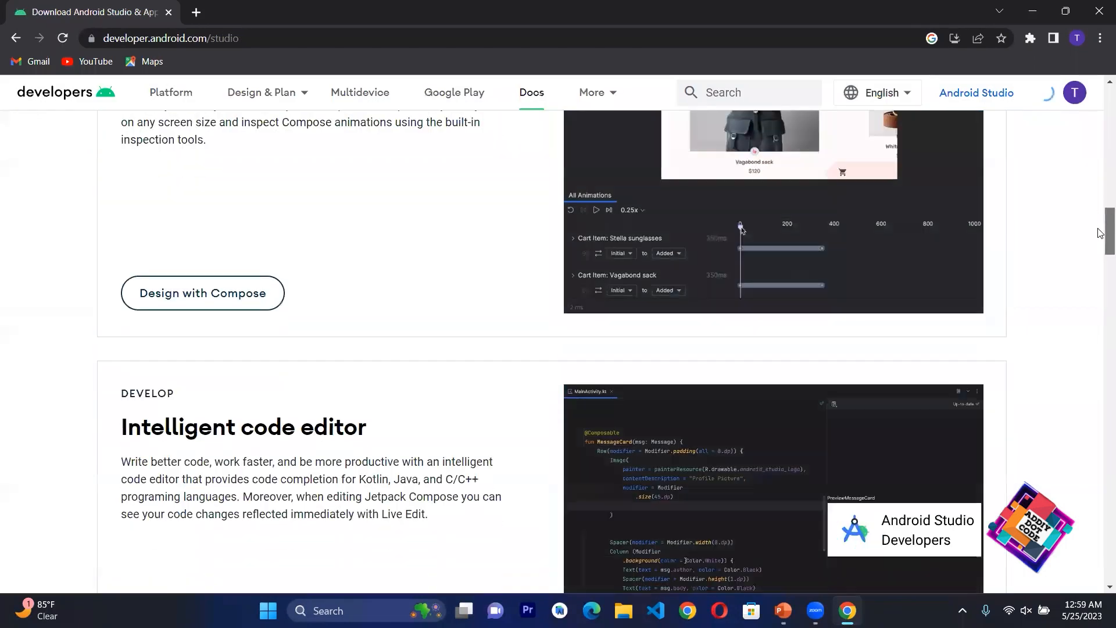
pyautogui.scroll(-10, 1099, 234)
pyautogui.scroll(-5, 1099, 233)
pyautogui.scroll(-2, 498, 469)
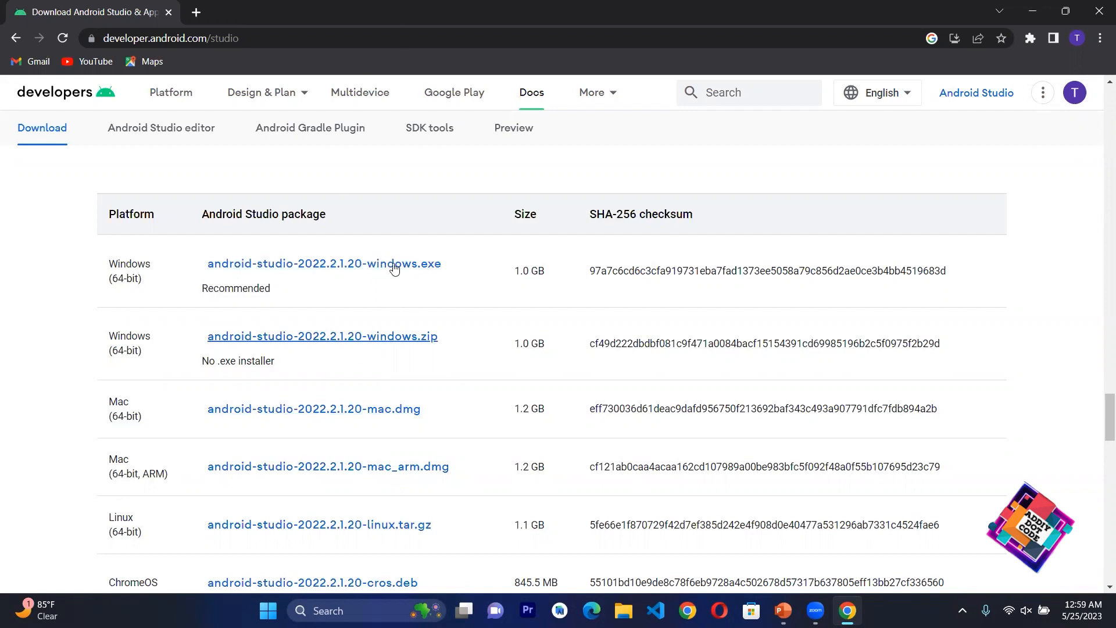
pyautogui.click(1099, 8)
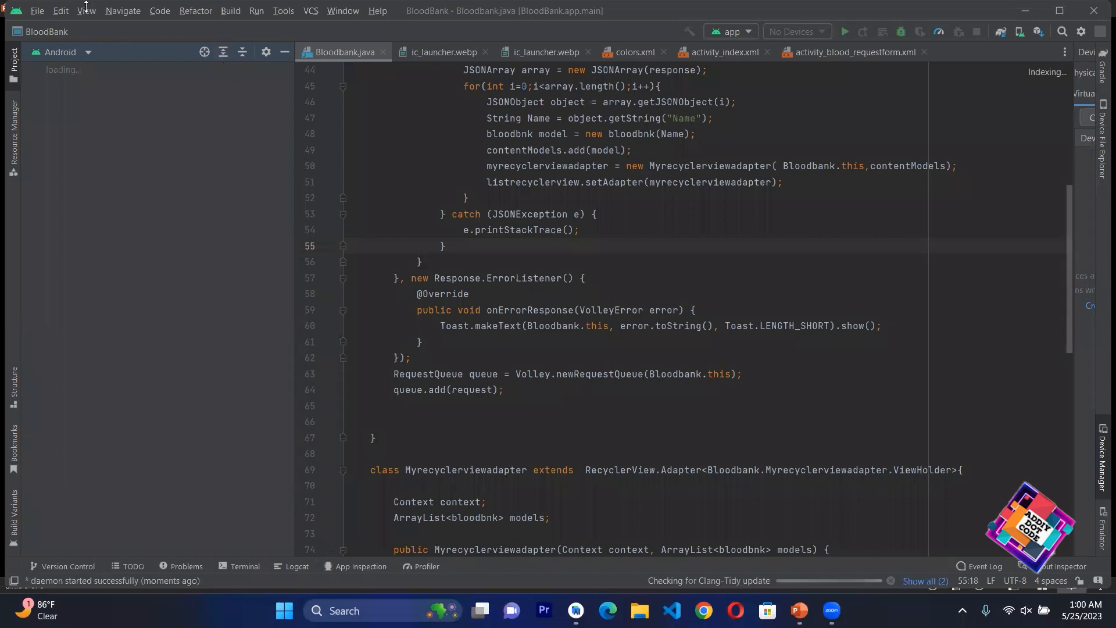
# Start a New Project, browse Wear OS, TV and Automotive templates, then choose Phone and Tablet Empty Activity.
pyautogui.click(36, 12)
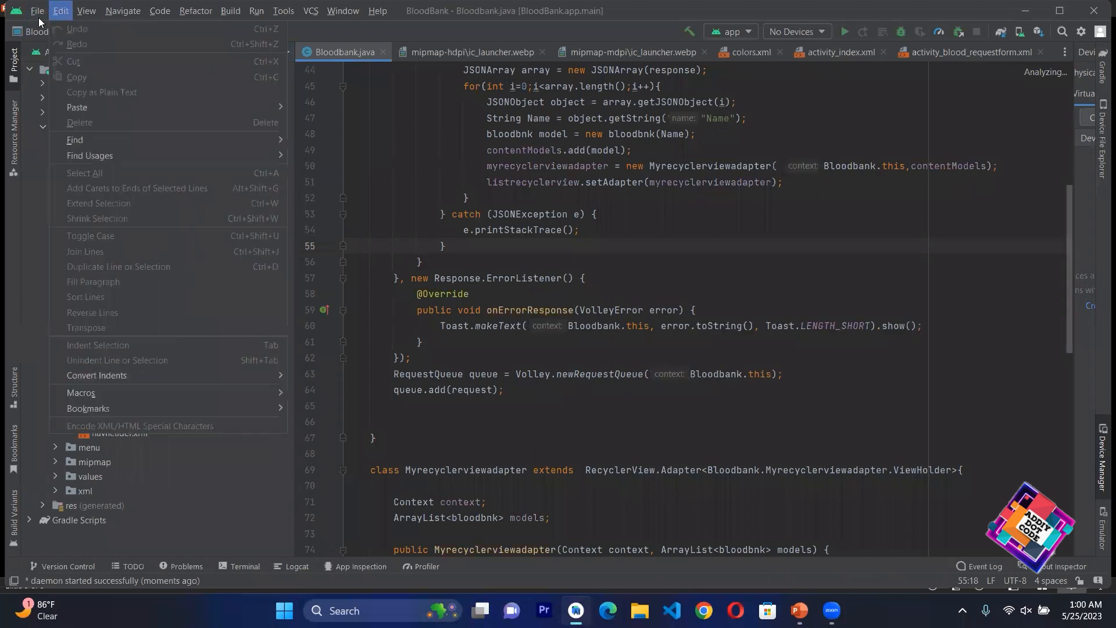
pyautogui.click(240, 28)
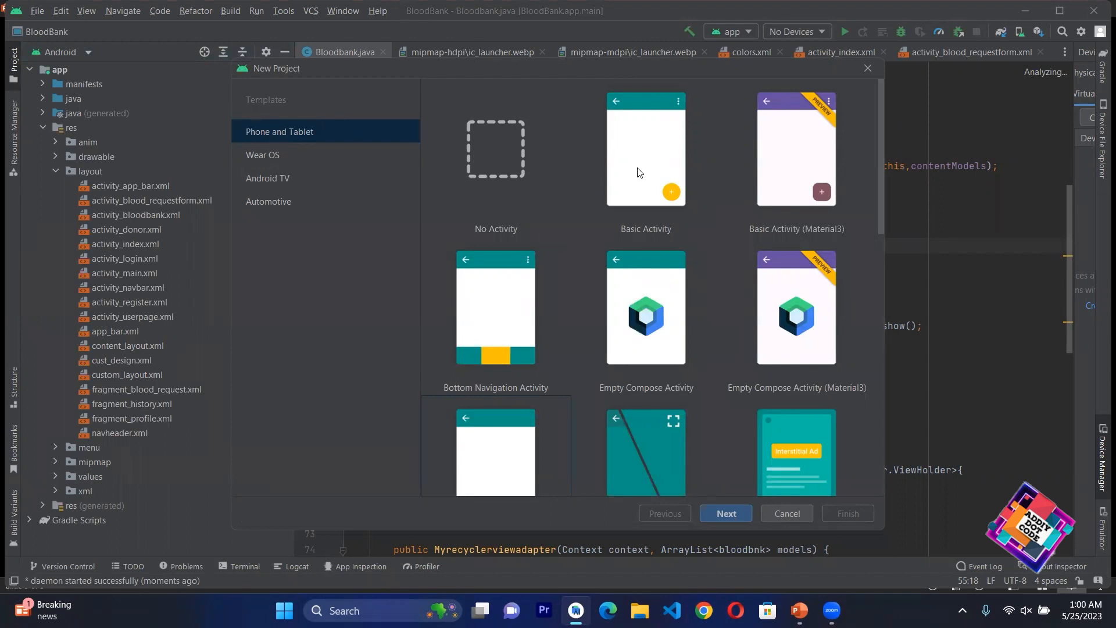
pyautogui.click(321, 157)
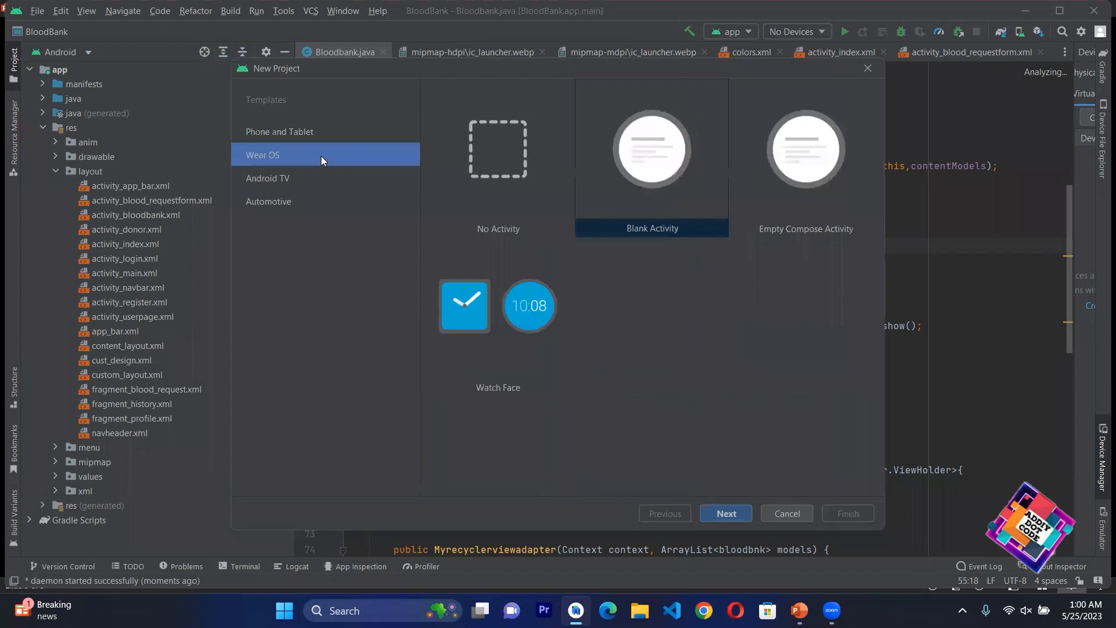
pyautogui.click(315, 176)
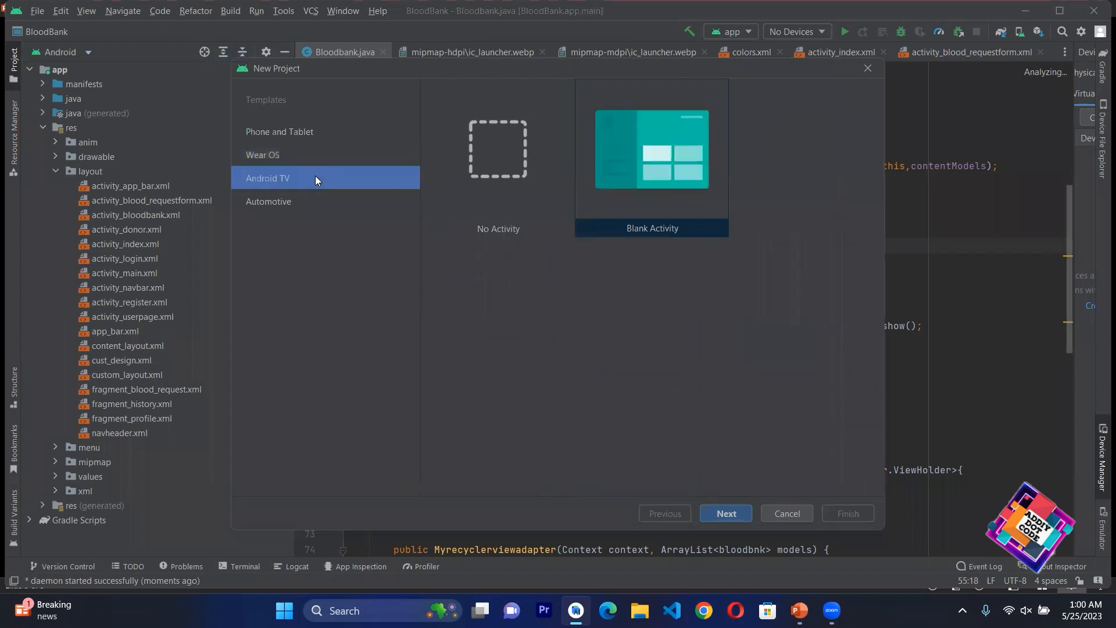
pyautogui.click(320, 205)
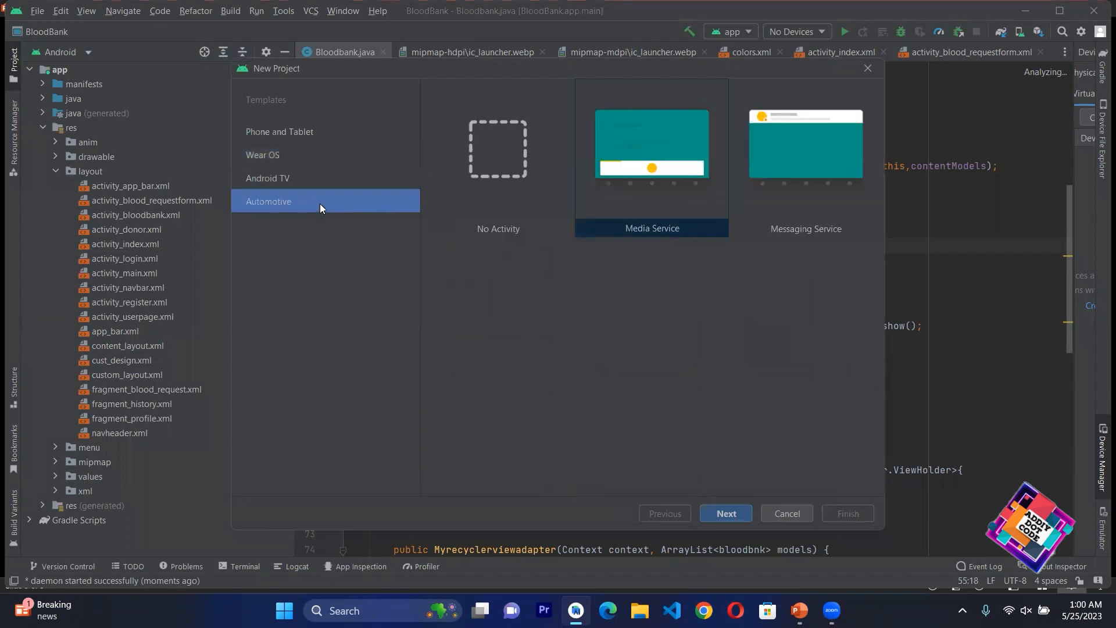
pyautogui.click(317, 137)
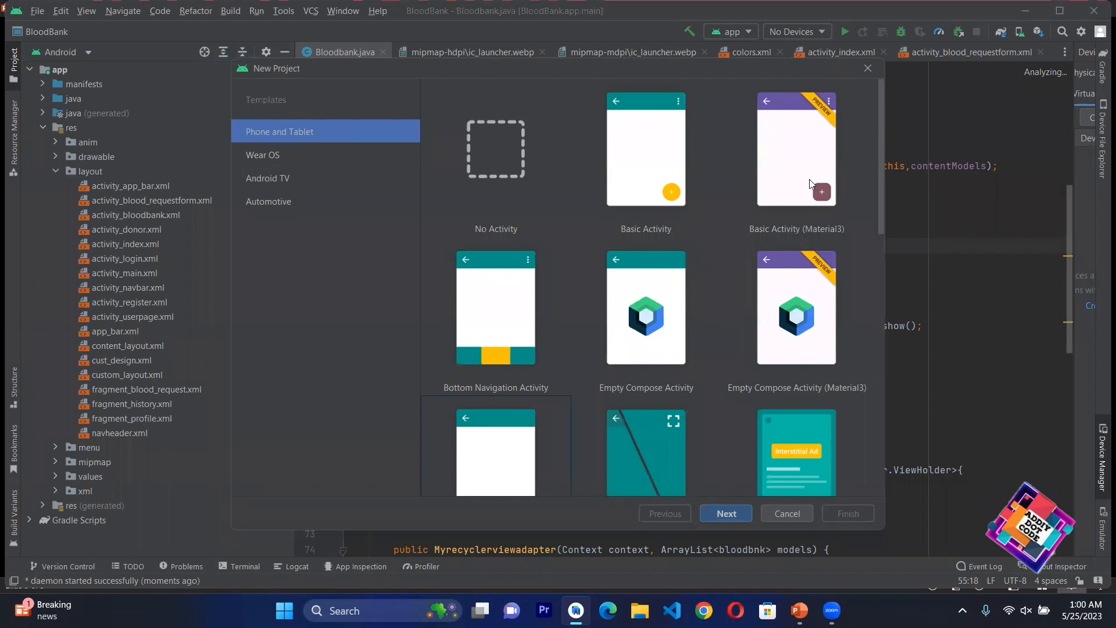
pyautogui.scroll(-3, 879, 159)
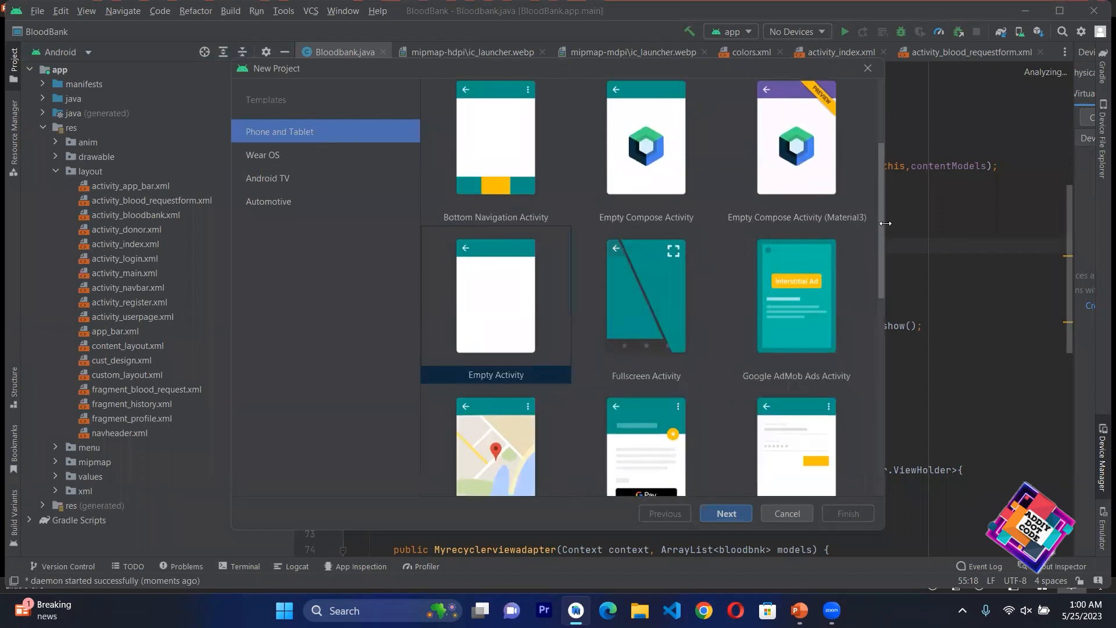
pyautogui.scroll(1, 890, 177)
pyautogui.scroll(2, 890, 176)
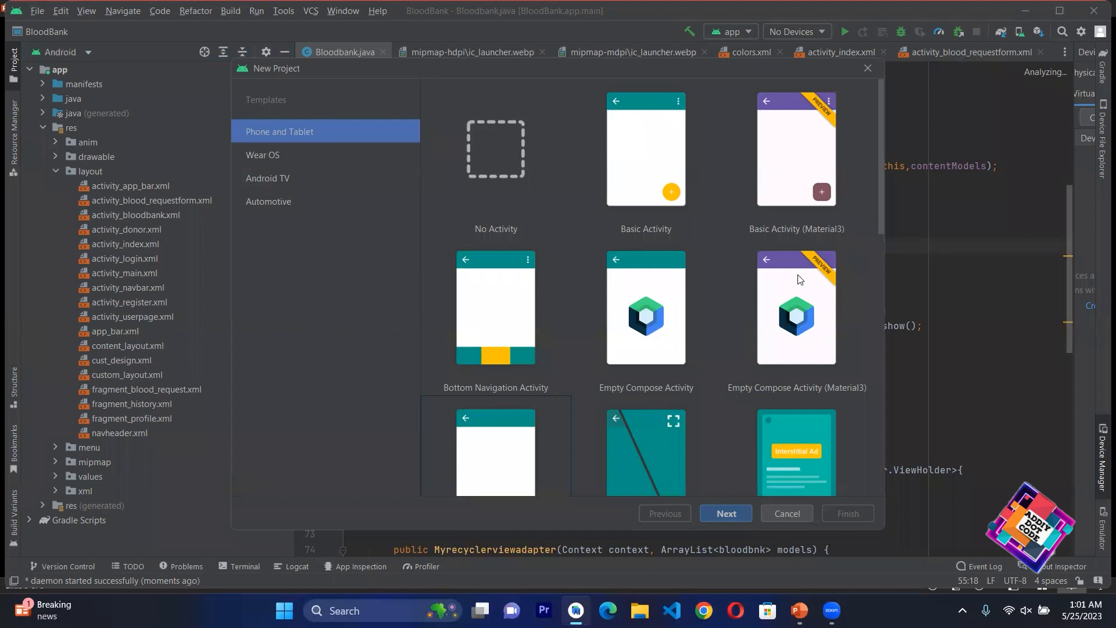
pyautogui.moveTo(881, 184); pyautogui.dragTo(881, 197)
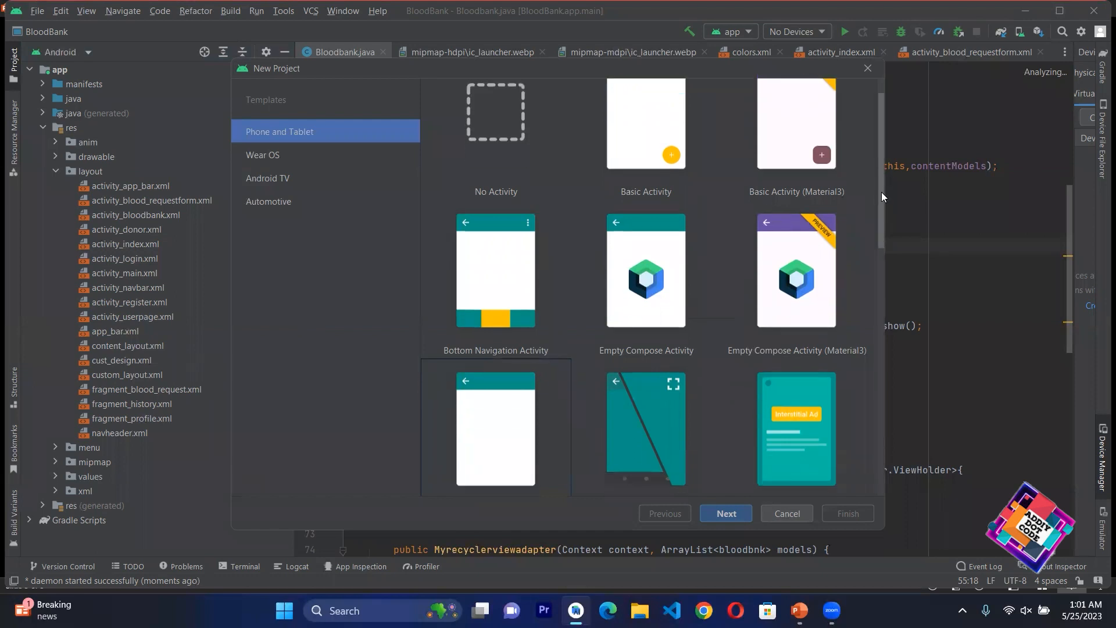
pyautogui.scroll(-2, 881, 197)
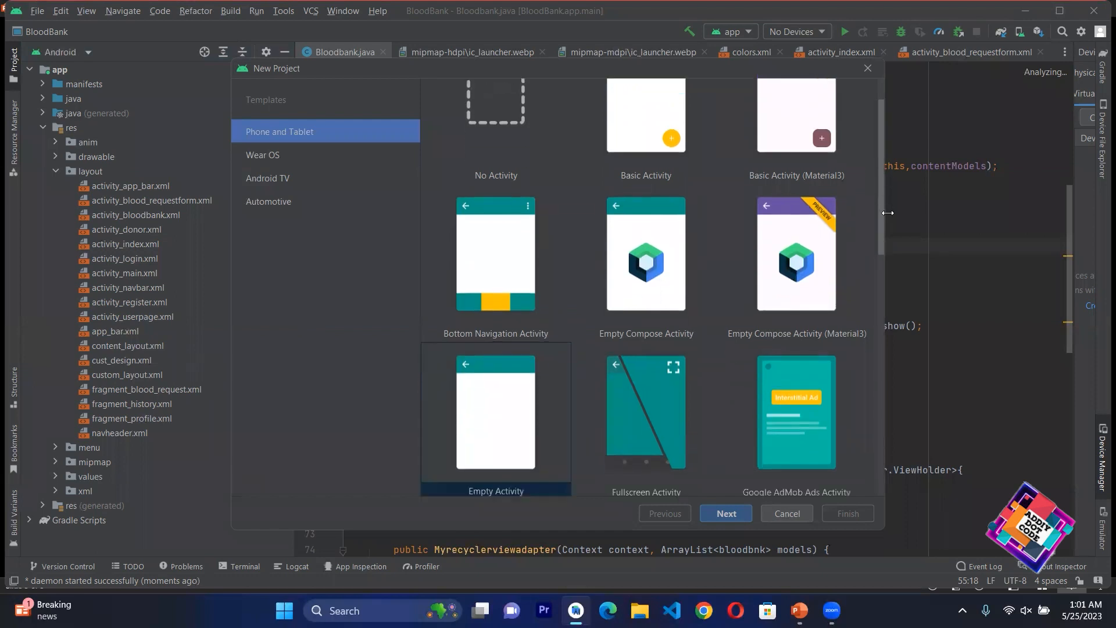
pyautogui.scroll(-2, 884, 275)
pyautogui.click(491, 225)
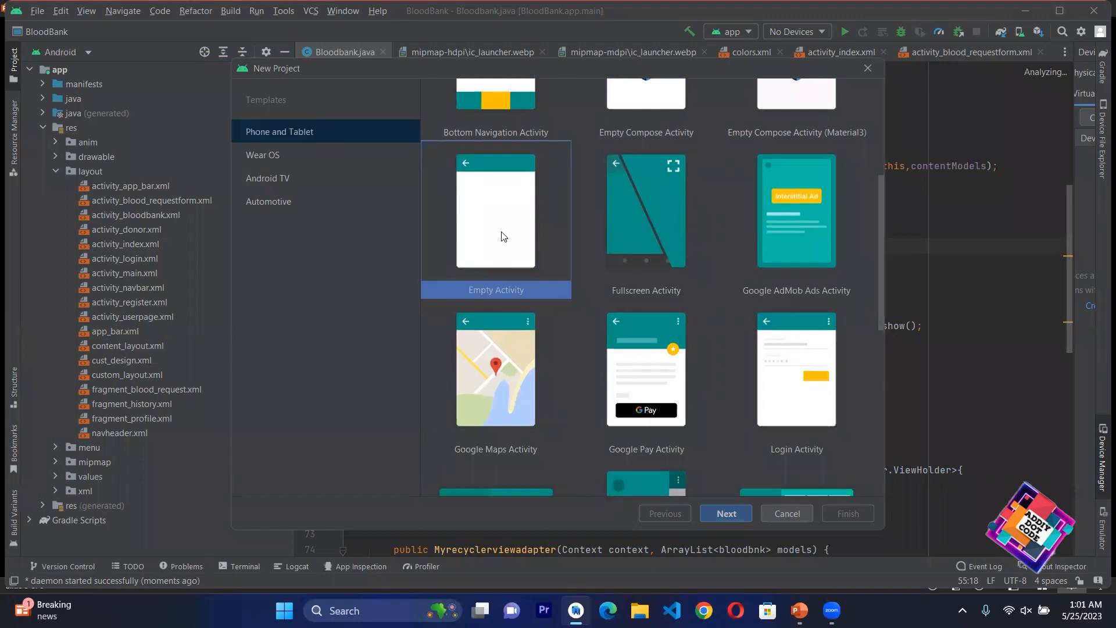
# Name the project 'abc', keep minimum SDK API 21, and finish creating it.
pyautogui.click(722, 513)
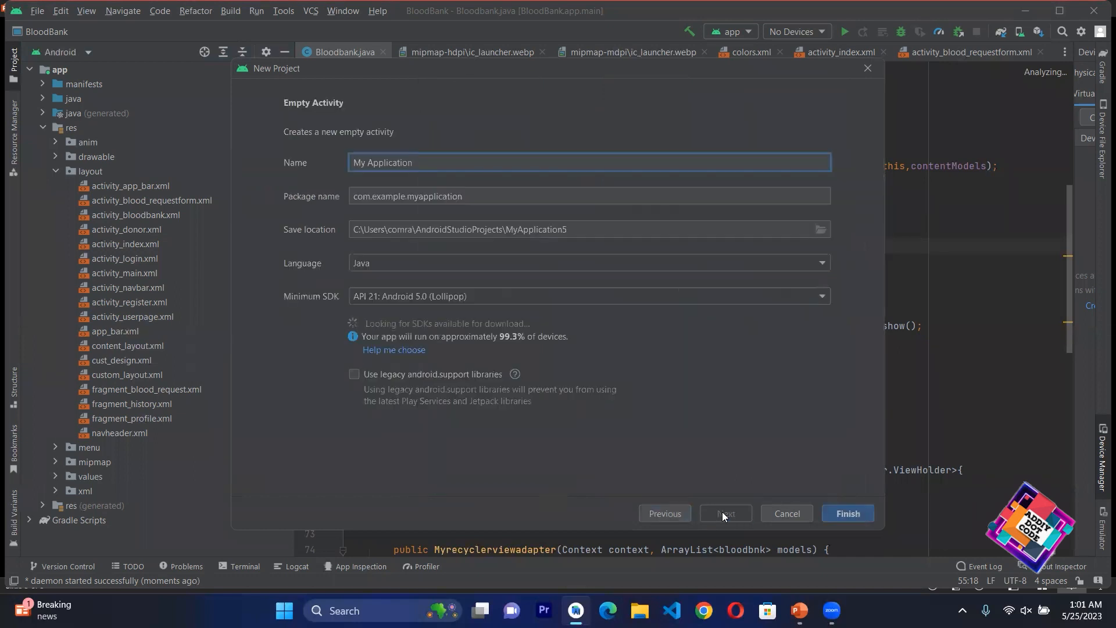
pyautogui.moveTo(413, 162); pyautogui.dragTo(344, 166)
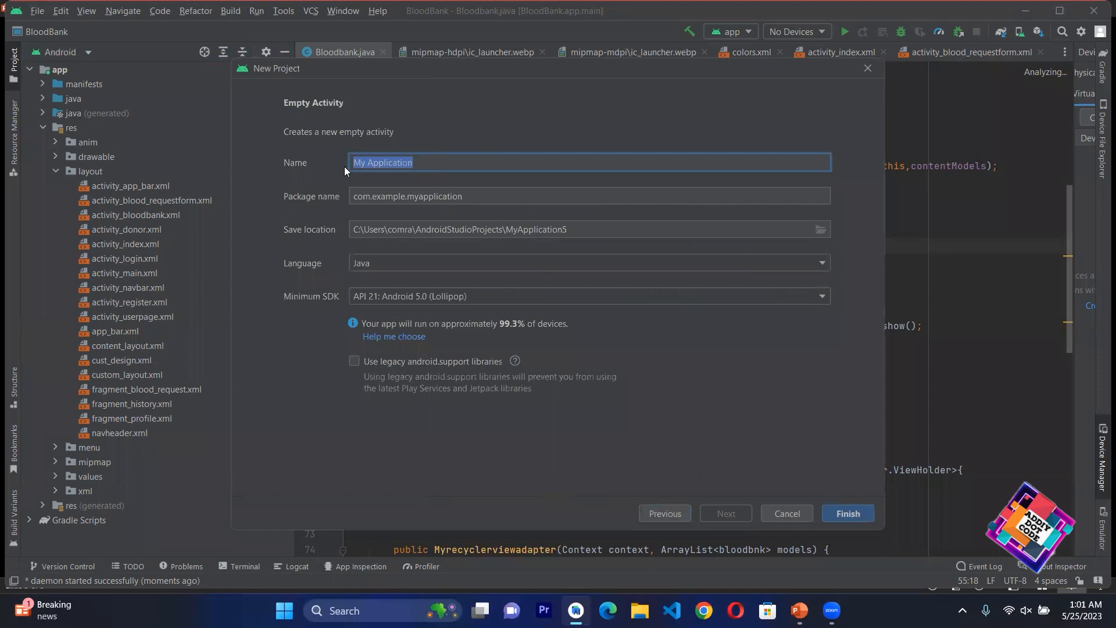
pyautogui.write('abc')
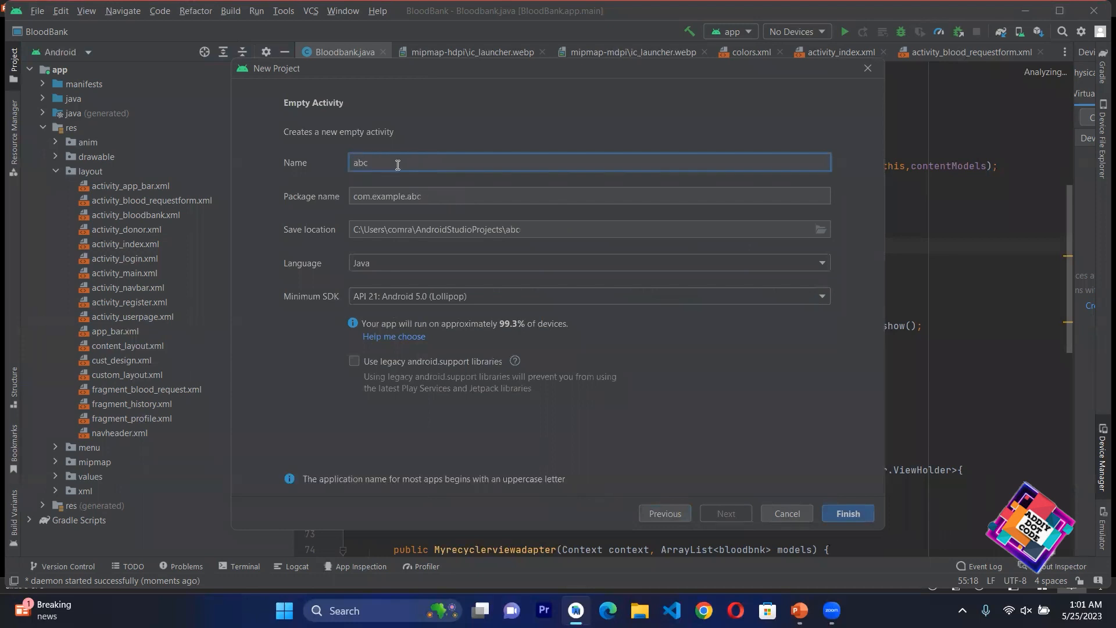
pyautogui.click(460, 291)
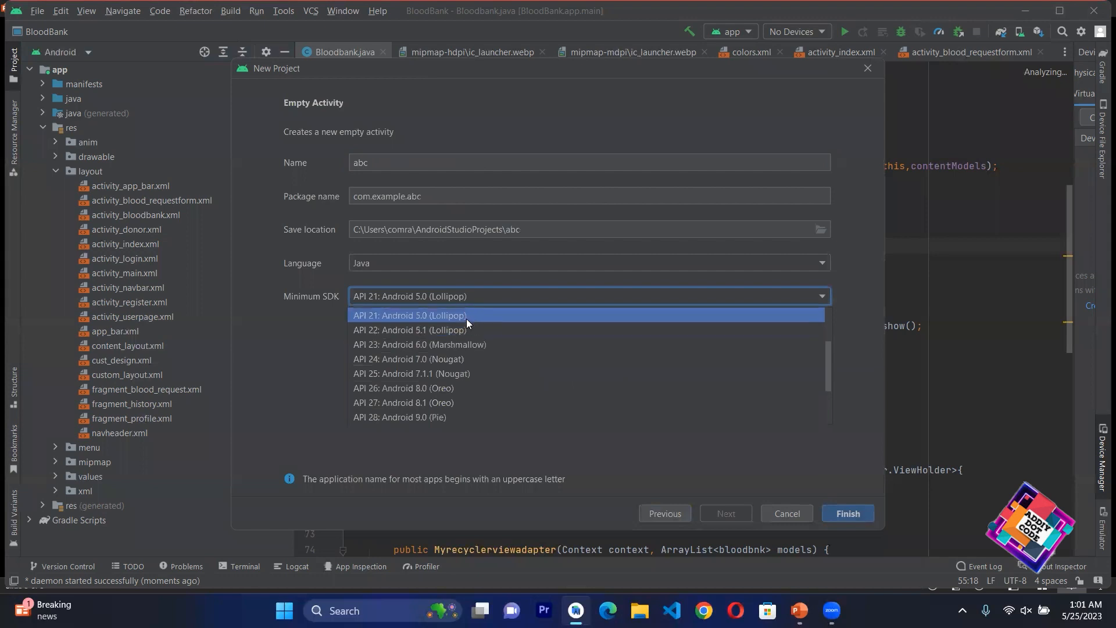
pyautogui.click(466, 317)
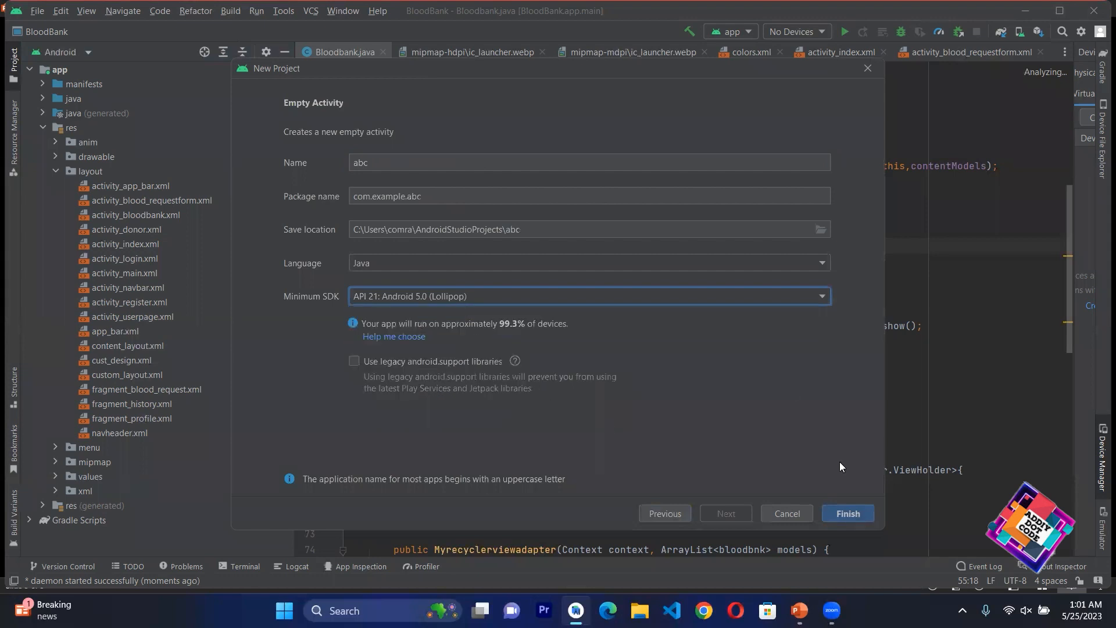
pyautogui.click(842, 508)
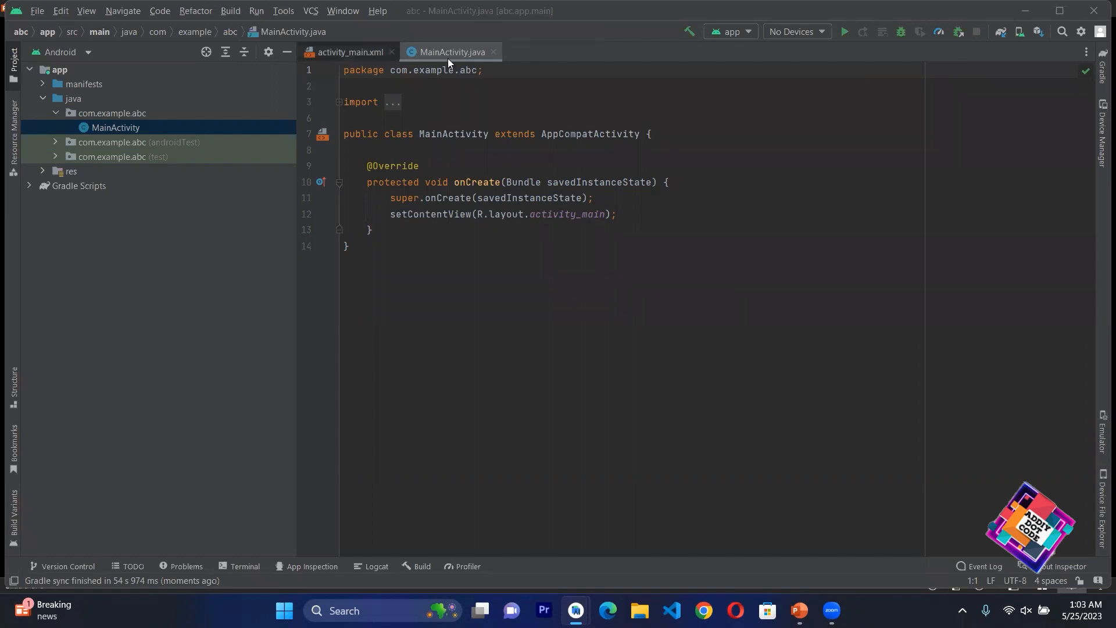
pyautogui.hotkey('alt', 'Left')
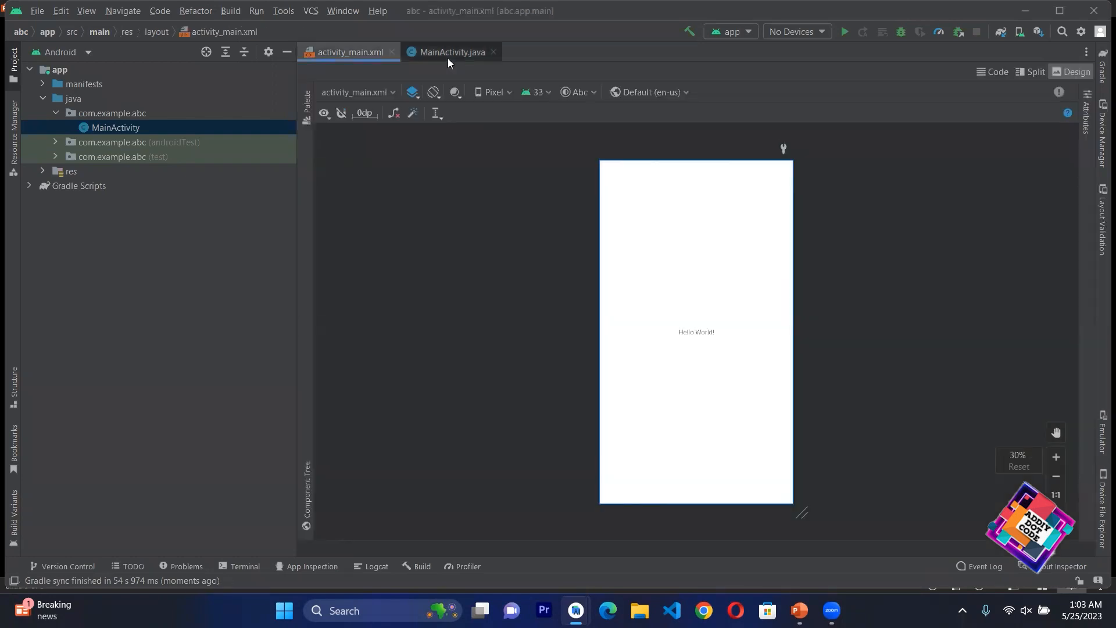
pyautogui.click(448, 59)
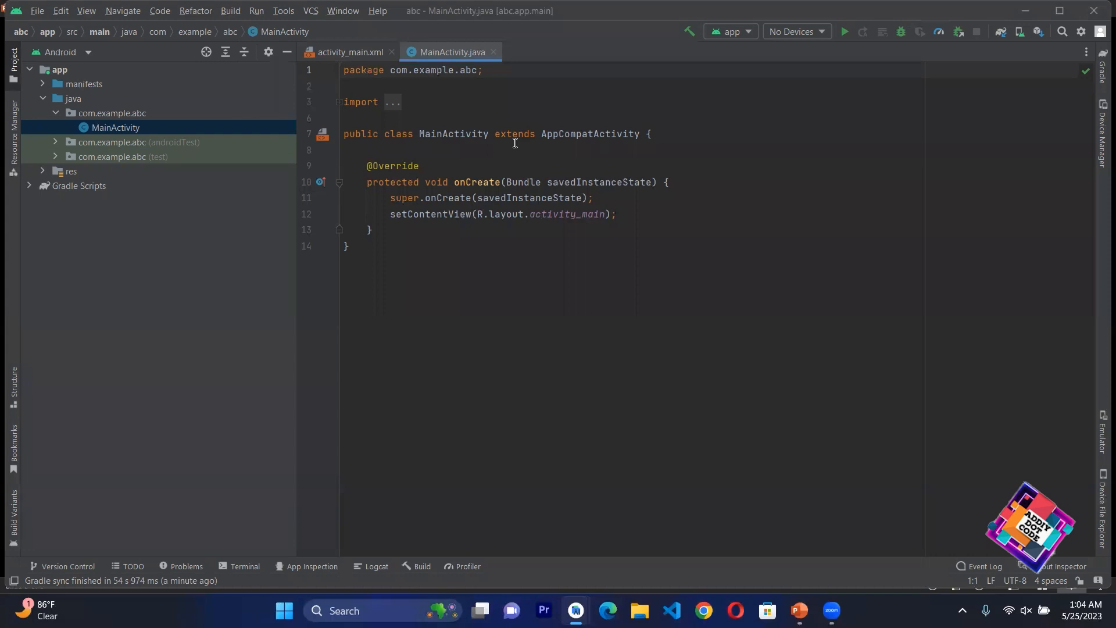
pyautogui.click(388, 54)
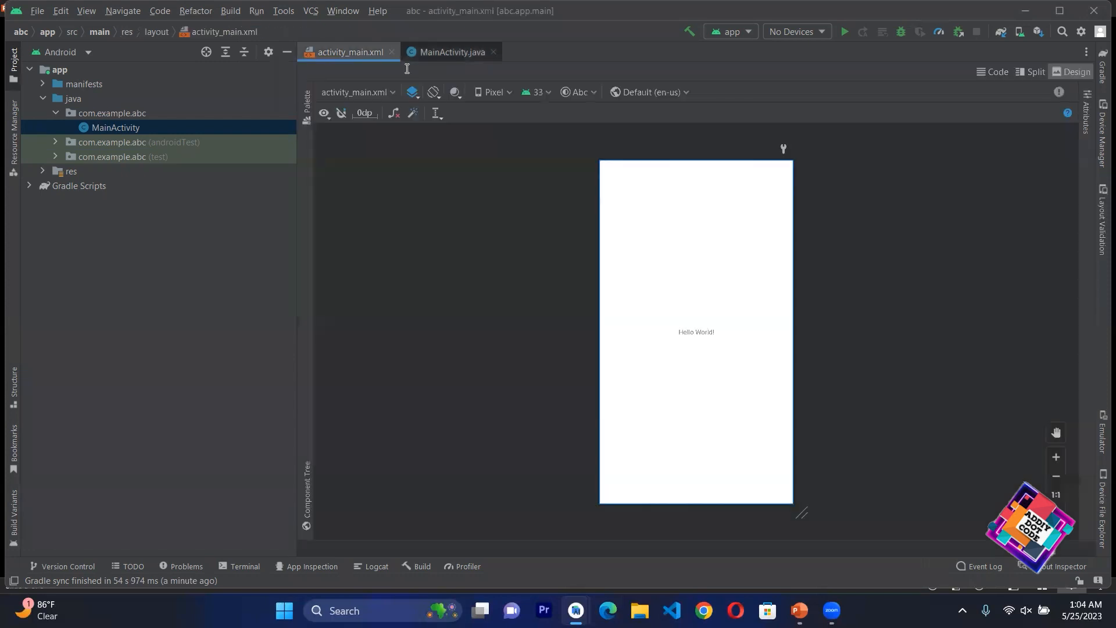
pyautogui.hotkey('alt', 'Right')
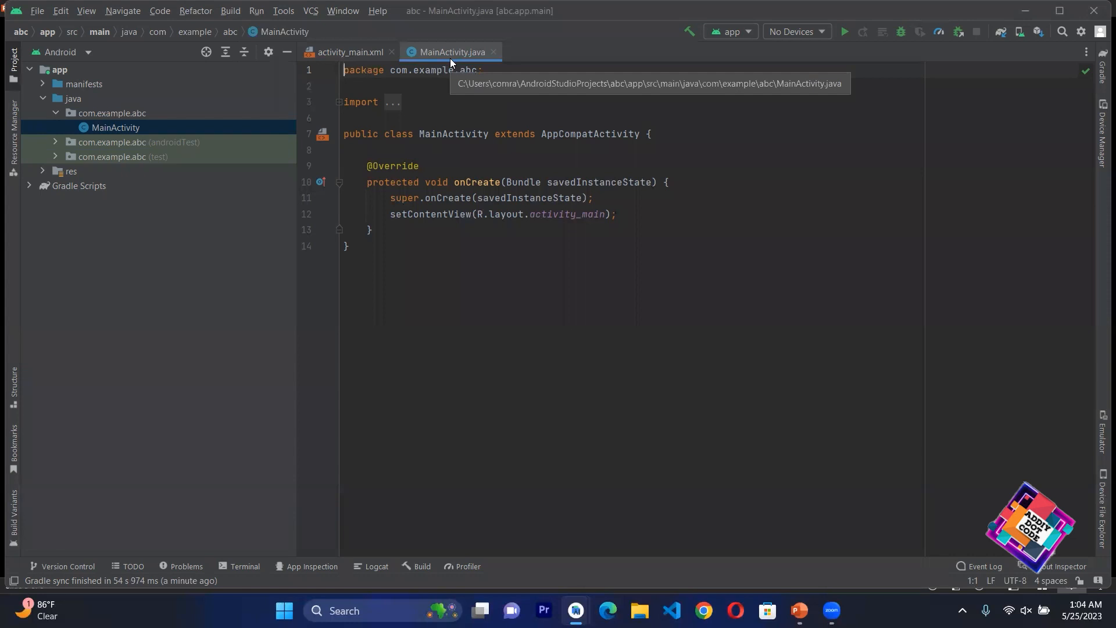
pyautogui.hotkey('alt', 'Left')
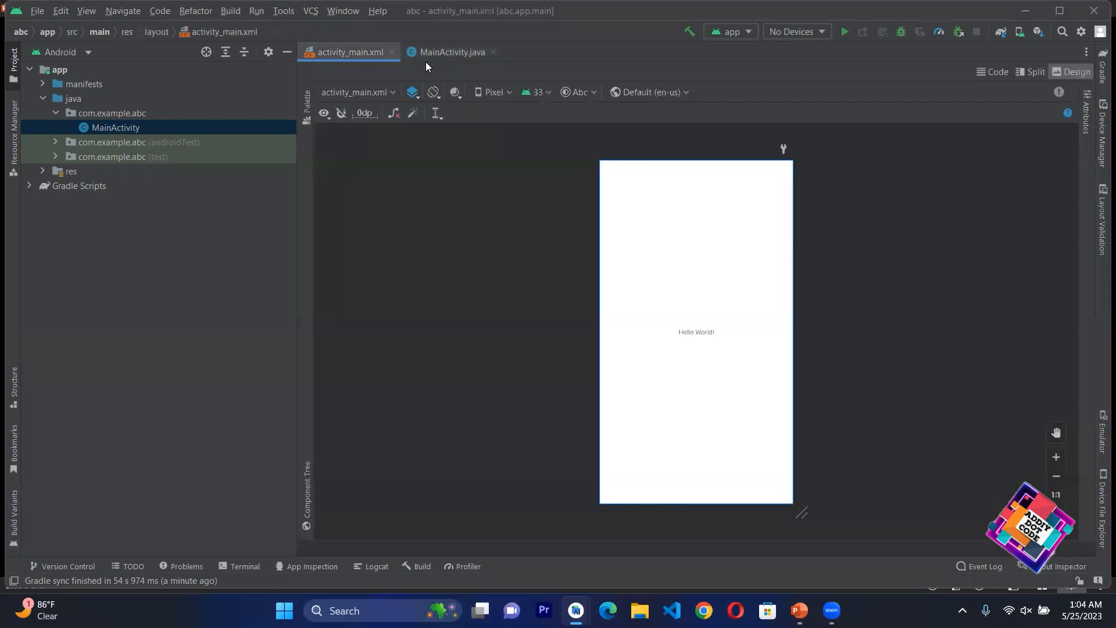
pyautogui.hotkey('alt', 'Right')
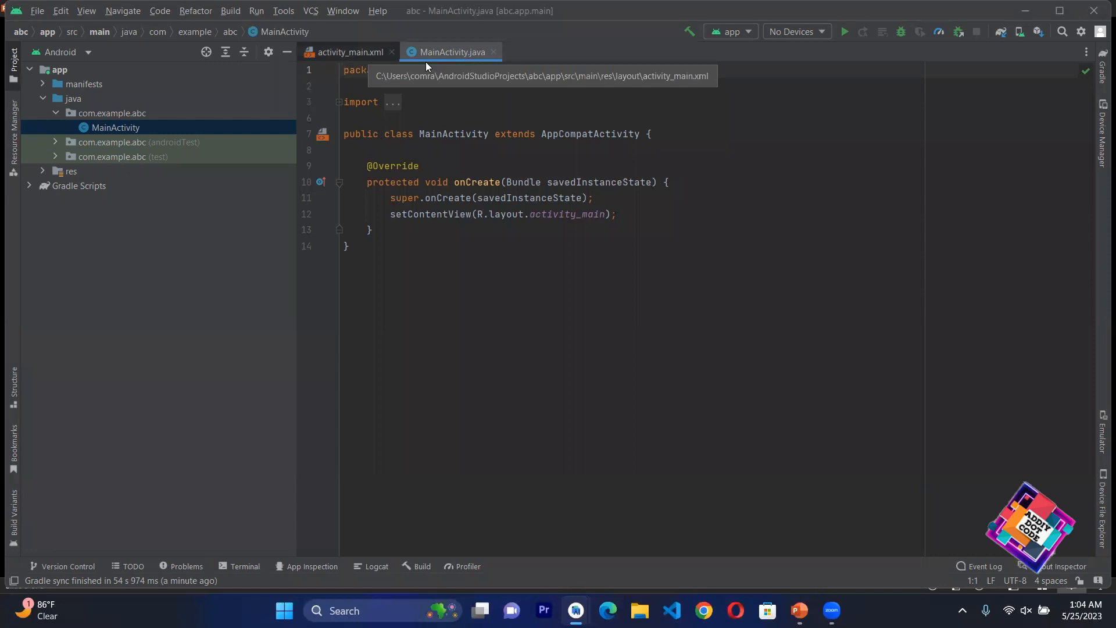
pyautogui.hotkey('alt', 'Left')
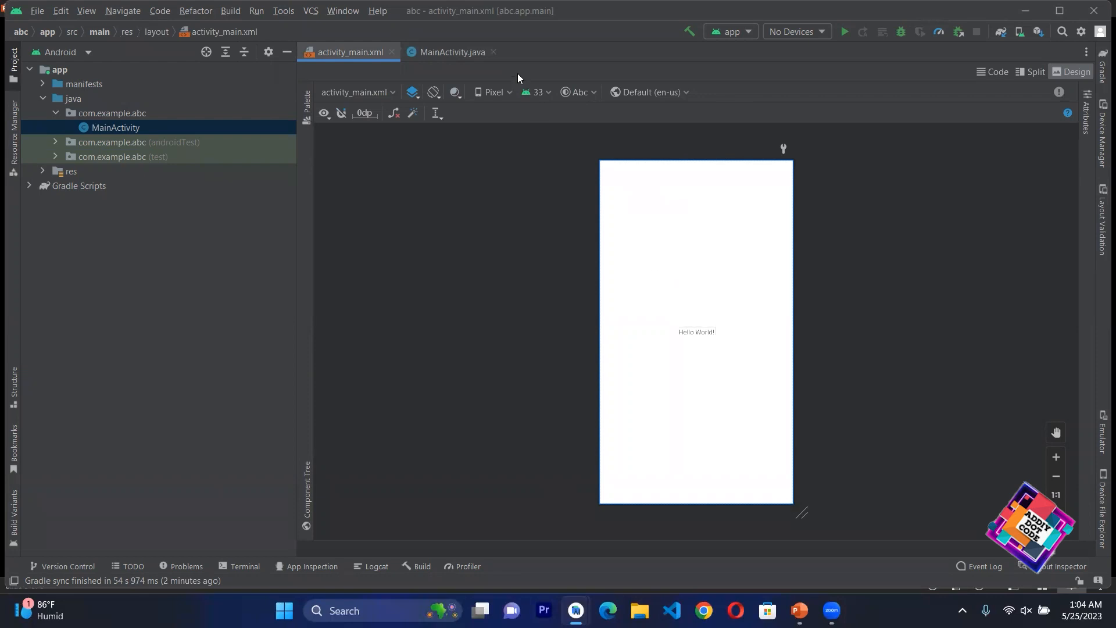
pyautogui.click(447, 54)
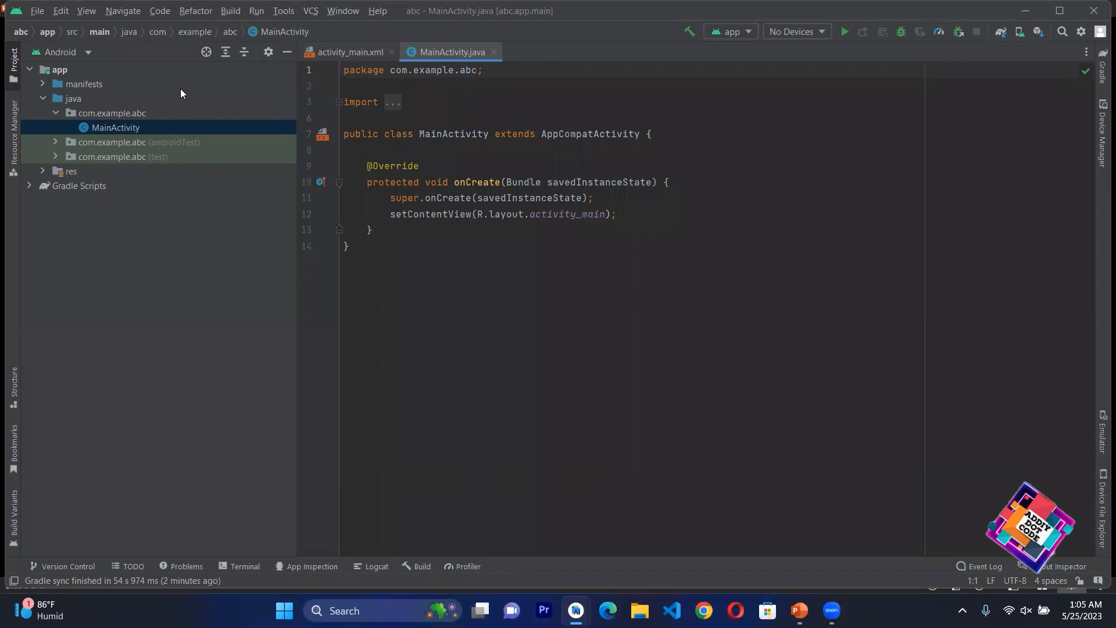
# Open AndroidManifest.xml from manifests and highlight the MainActivity declaration on line 16.
pyautogui.click(28, 70)
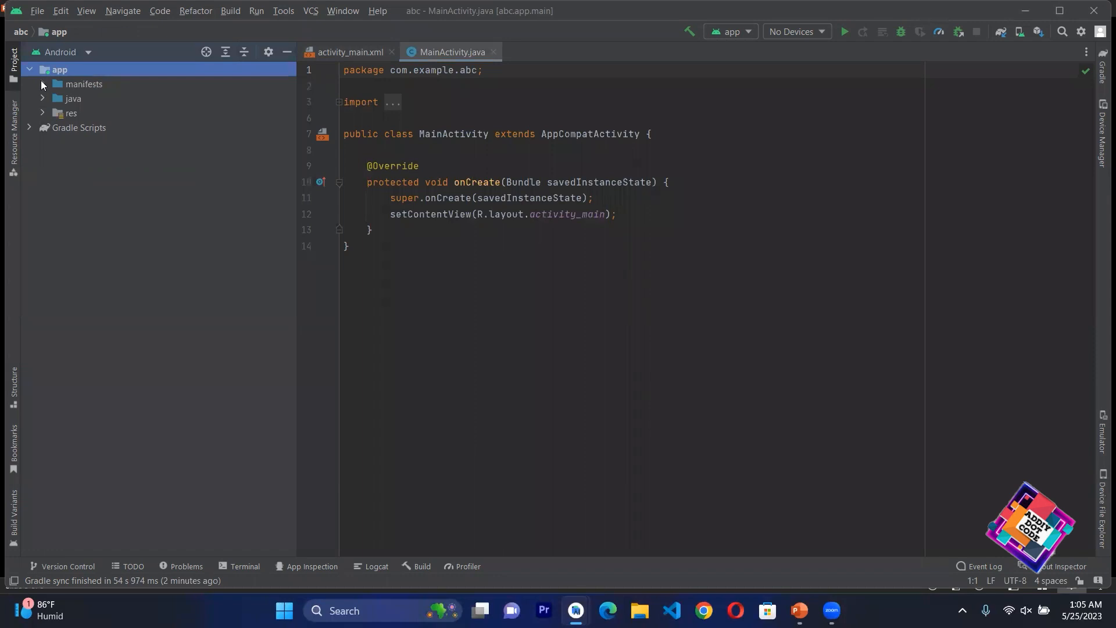
pyautogui.click(41, 85)
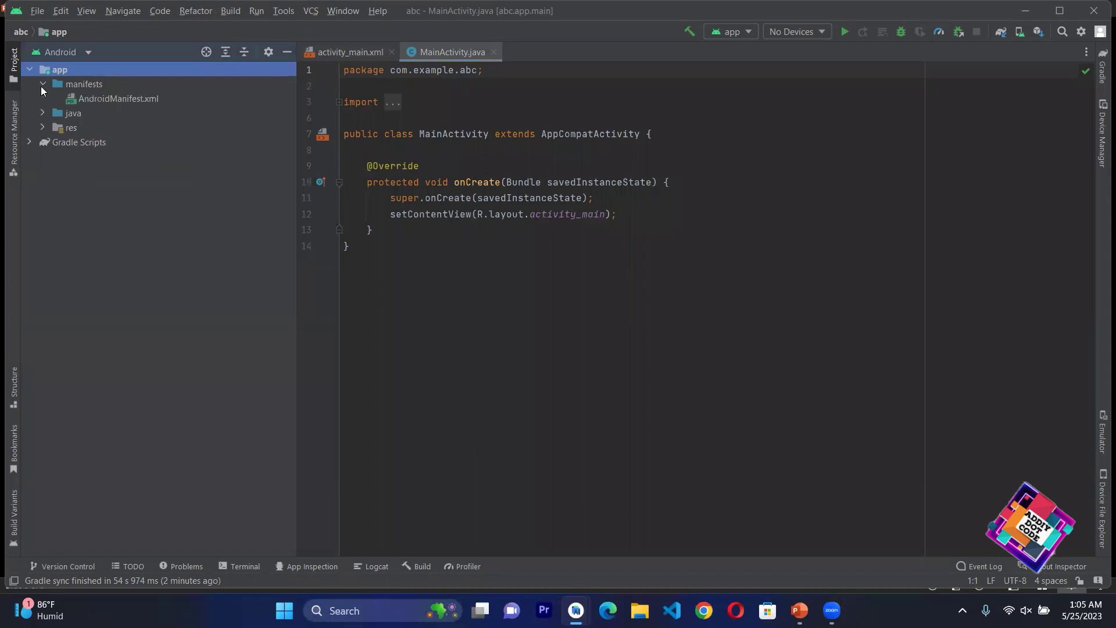
pyautogui.doubleClick(103, 99)
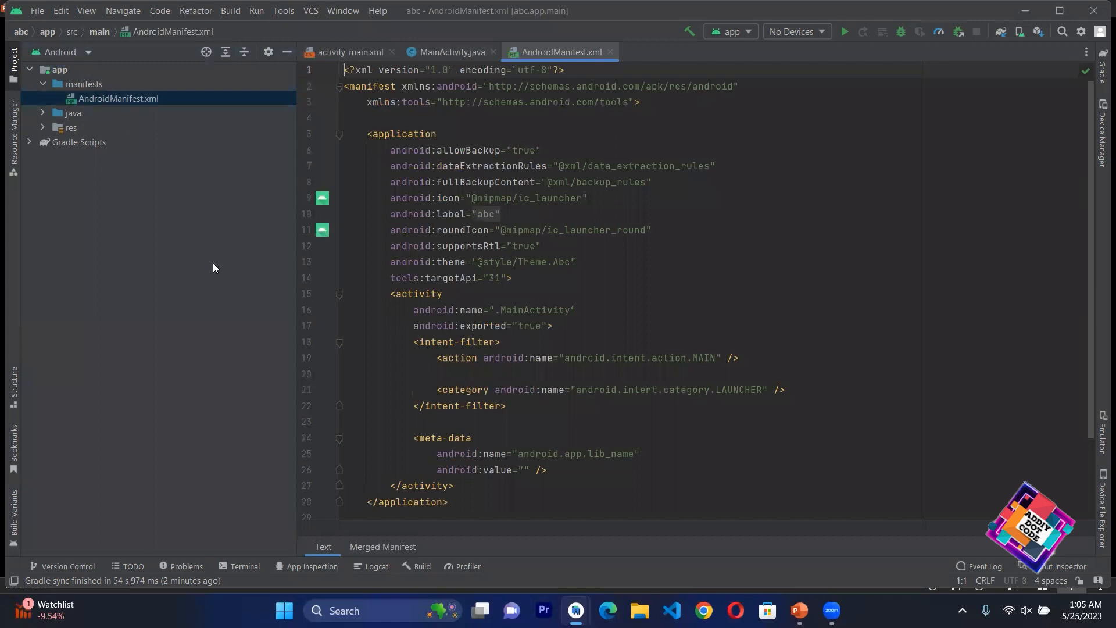
pyautogui.moveTo(389, 309); pyautogui.dragTo(588, 305)
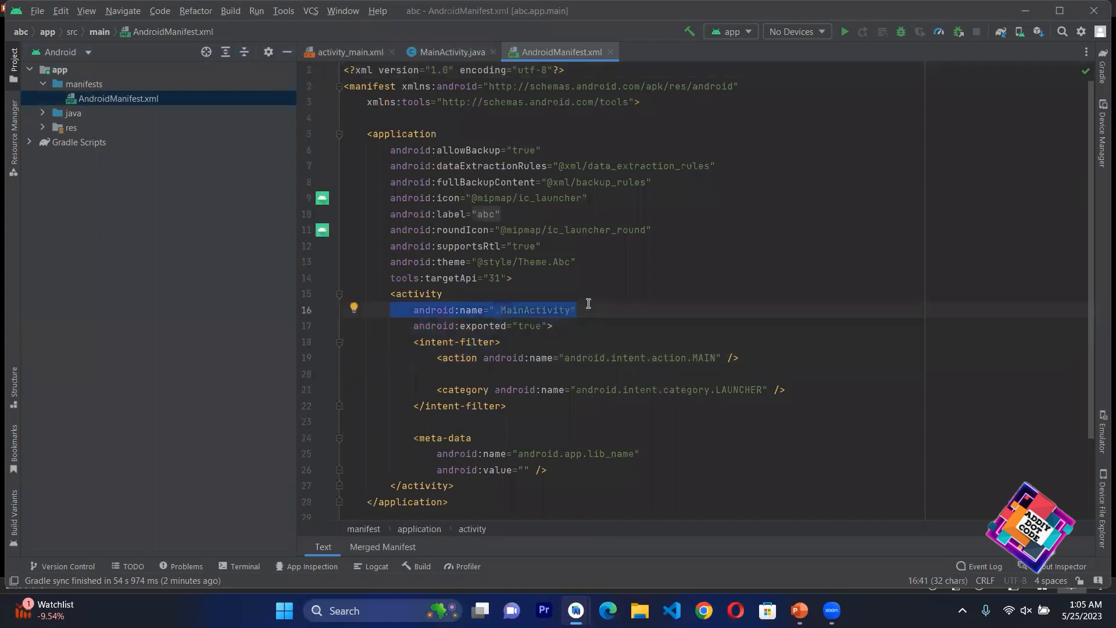
pyautogui.click(555, 246)
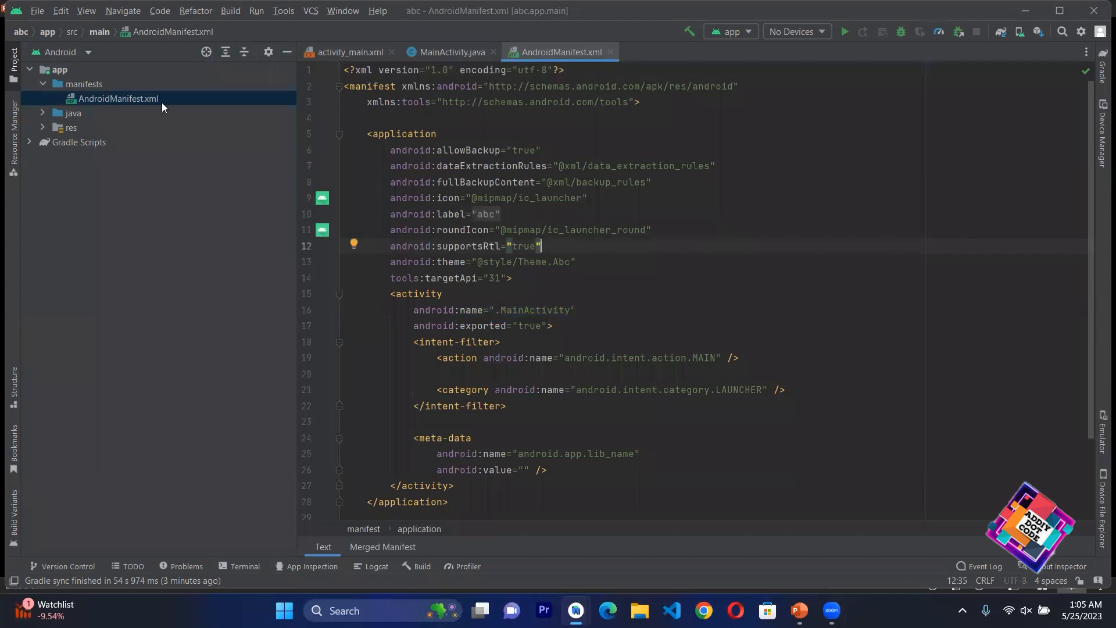
# Collapse the manifests folder and expand the java folder to its packages.
pyautogui.click(45, 84)
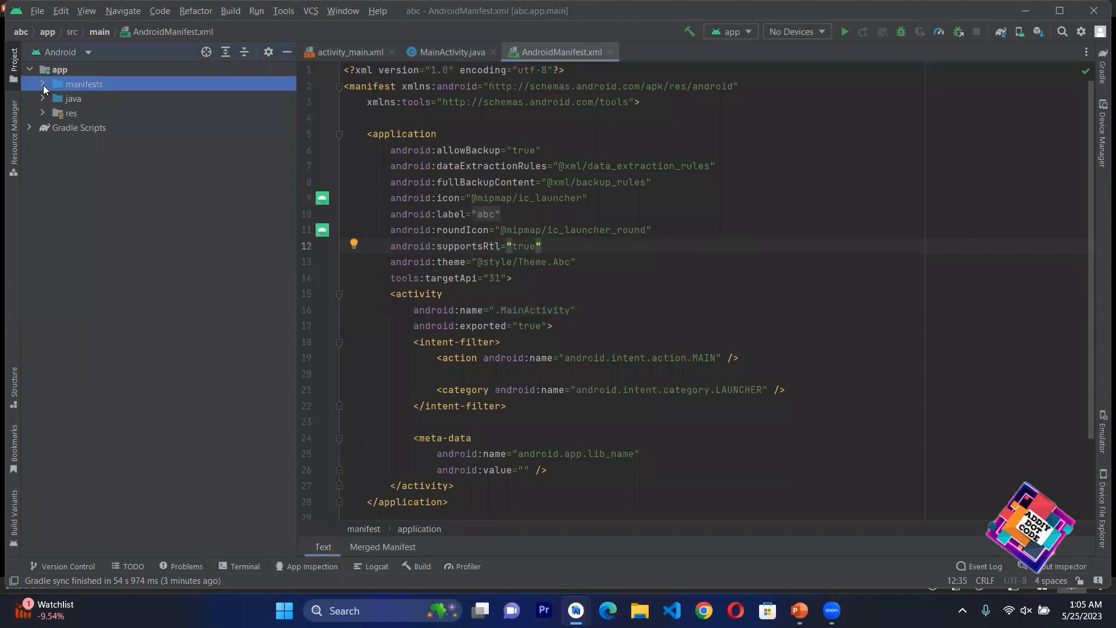
pyautogui.click(41, 97)
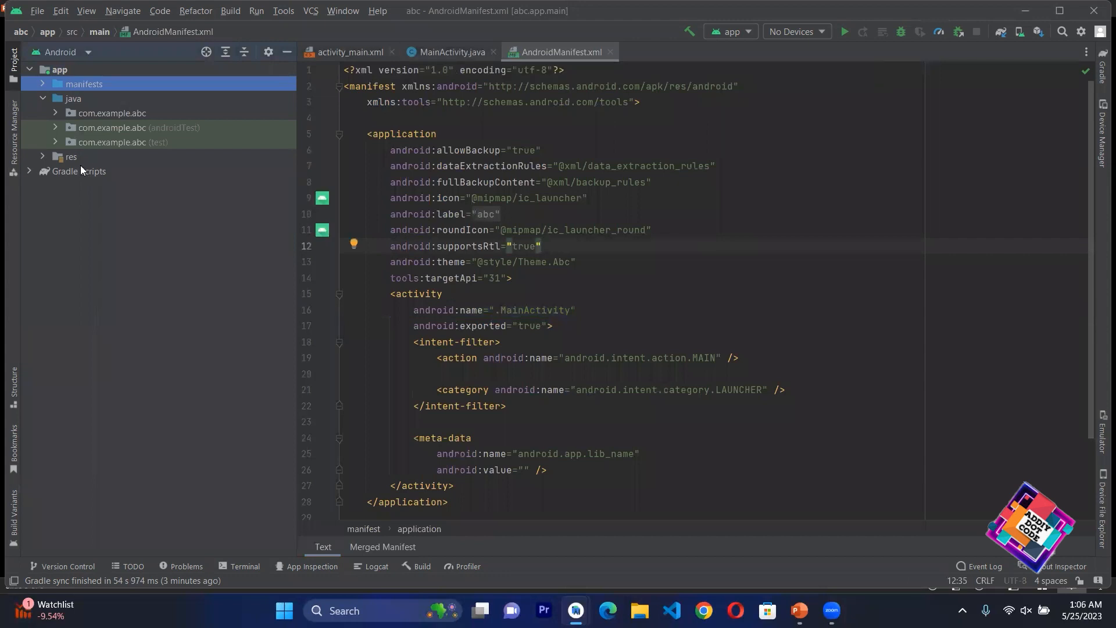
# Expand com.example.abc to show MainActivity, view its New > Activity options without adding one.
pyautogui.click(55, 113)
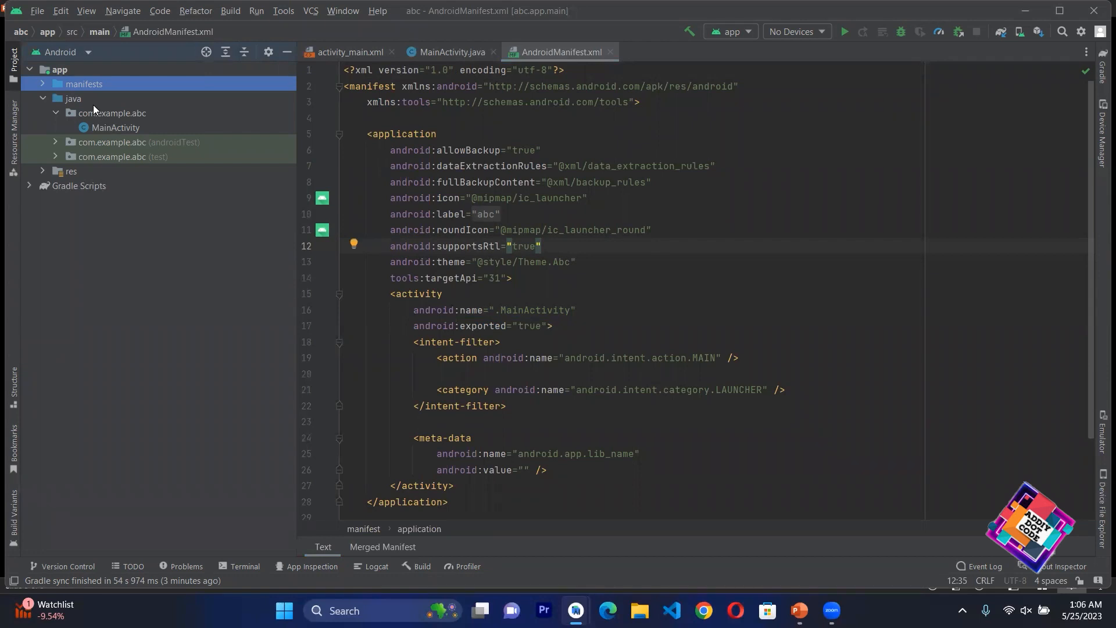
pyautogui.click(91, 113)
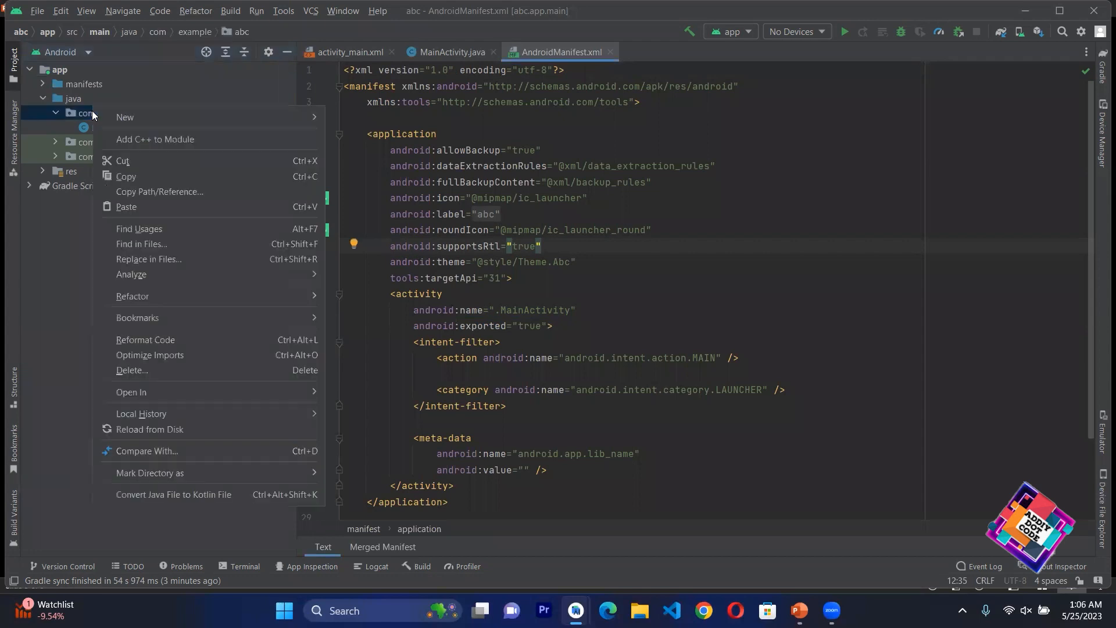
pyautogui.moveTo(410, 387)
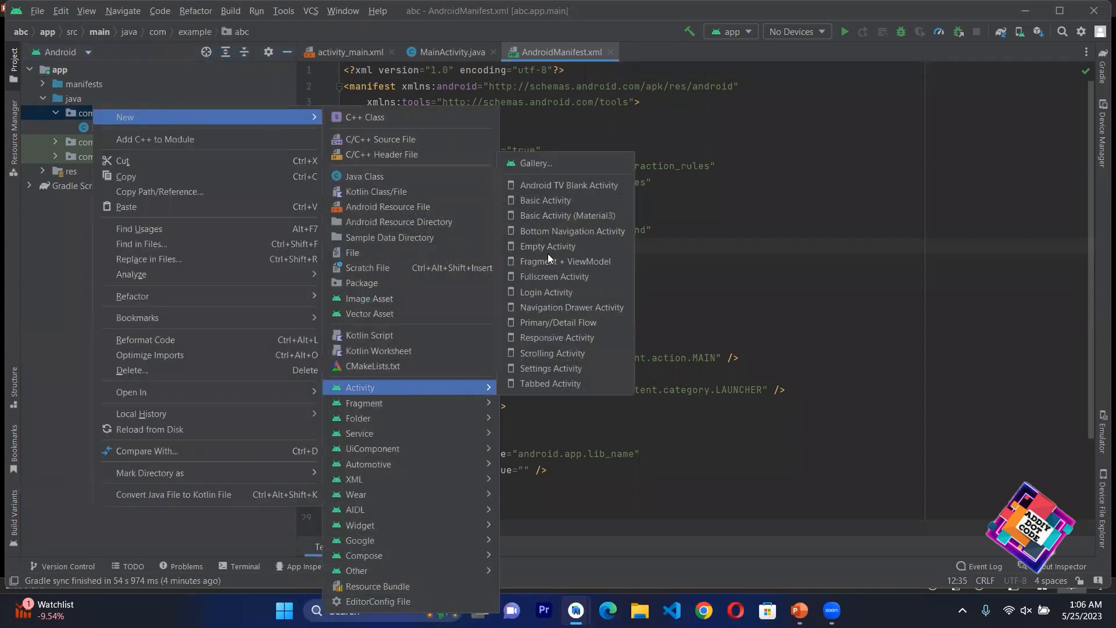
pyautogui.click(678, 272)
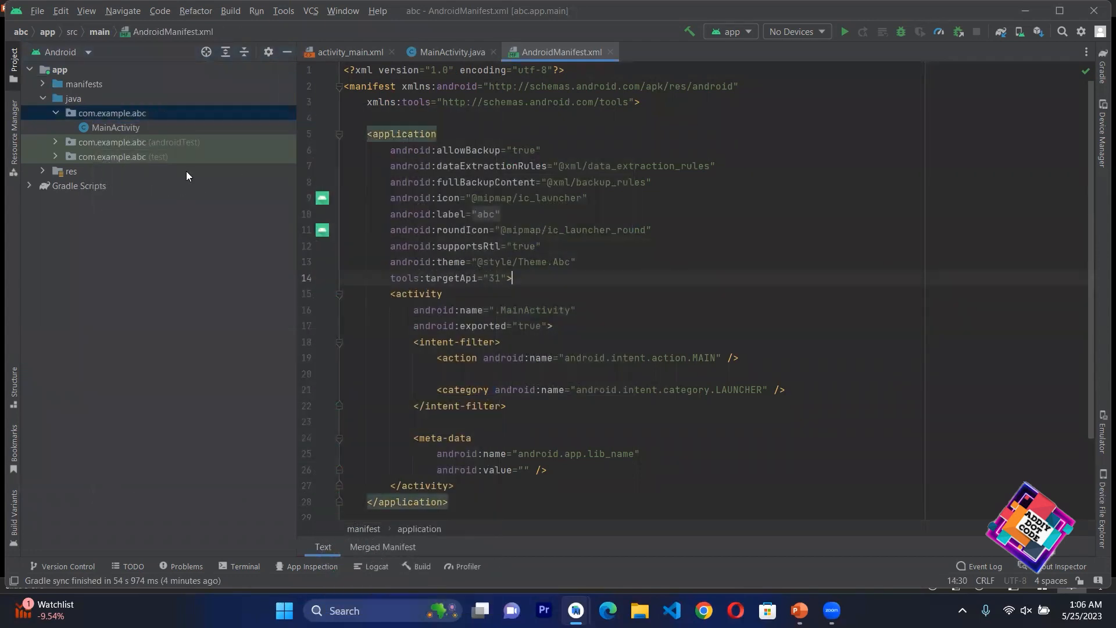
# Expand res, drawable, layout and mipmap to list the ic_launcher icon variants.
pyautogui.click(43, 171)
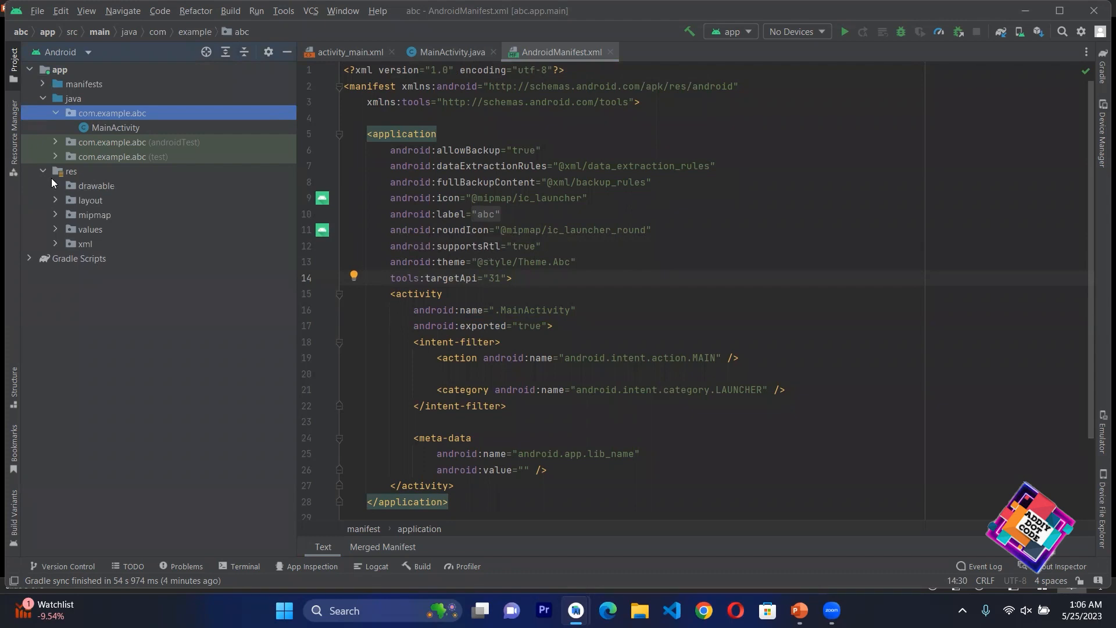
pyautogui.click(55, 185)
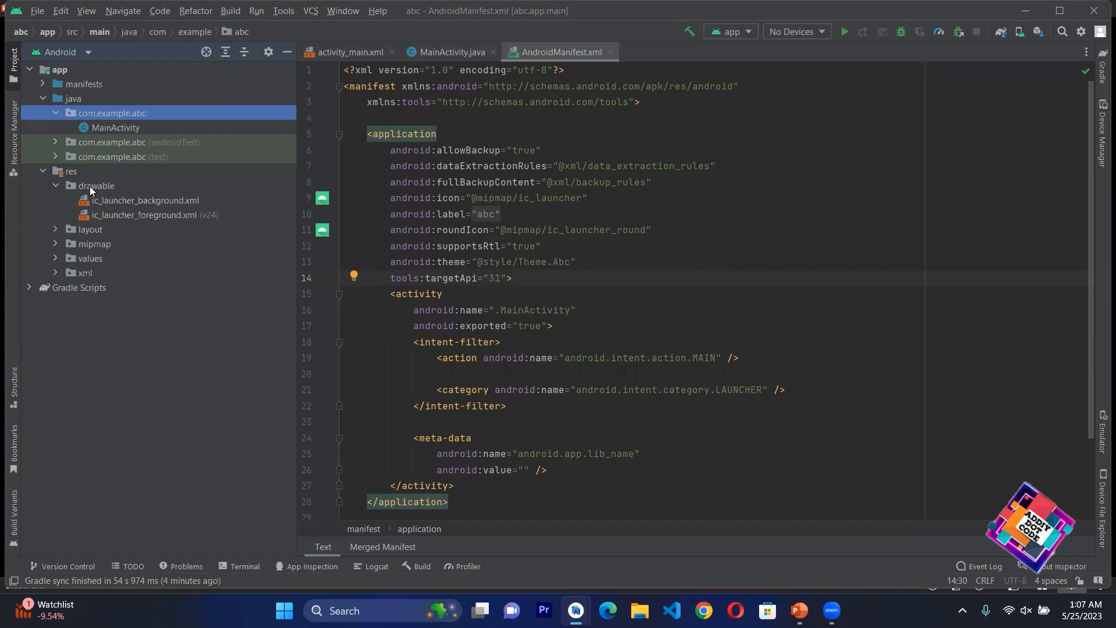
pyautogui.click(55, 186)
pyautogui.click(54, 200)
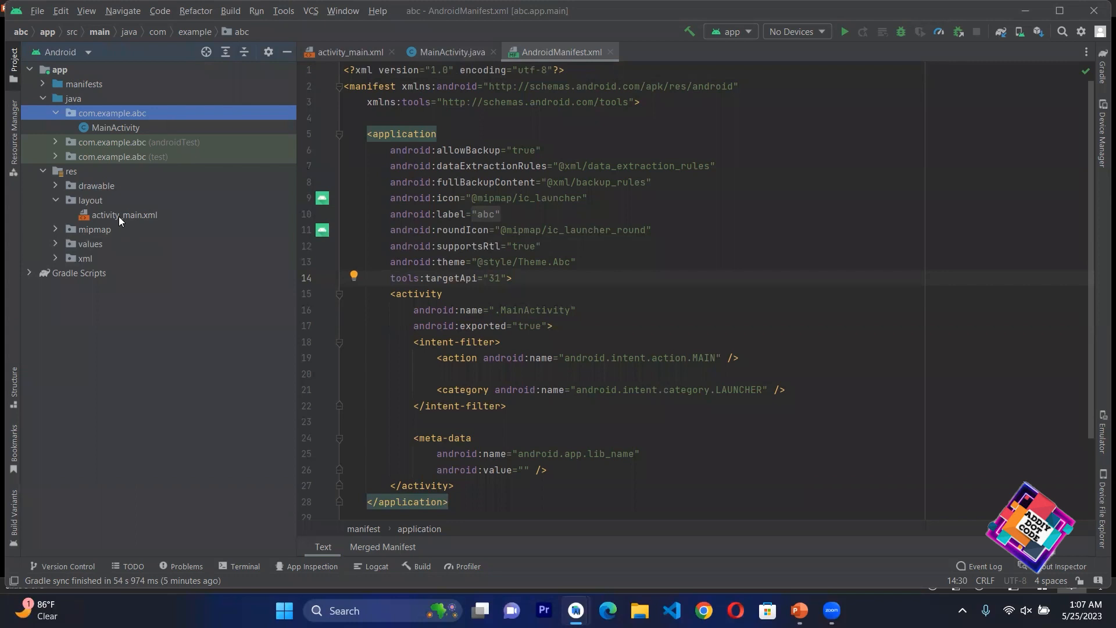
pyautogui.click(57, 199)
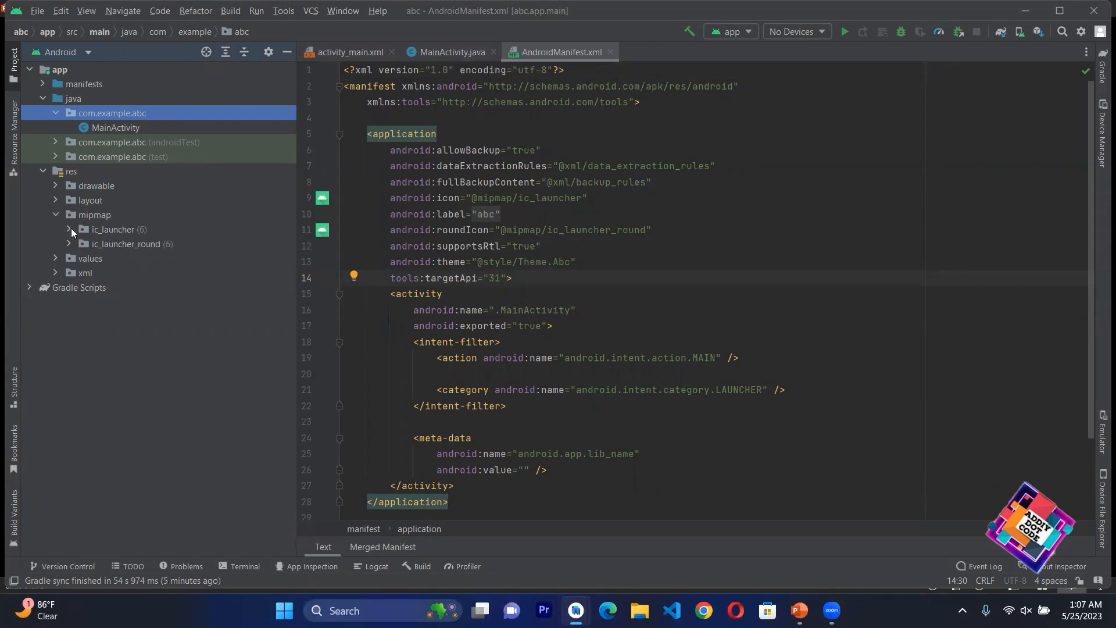
pyautogui.click(69, 229)
# View the hdpi and xxhdpi ic_launcher.webp icons, then expand the values folder.
pyautogui.doubleClick(123, 244)
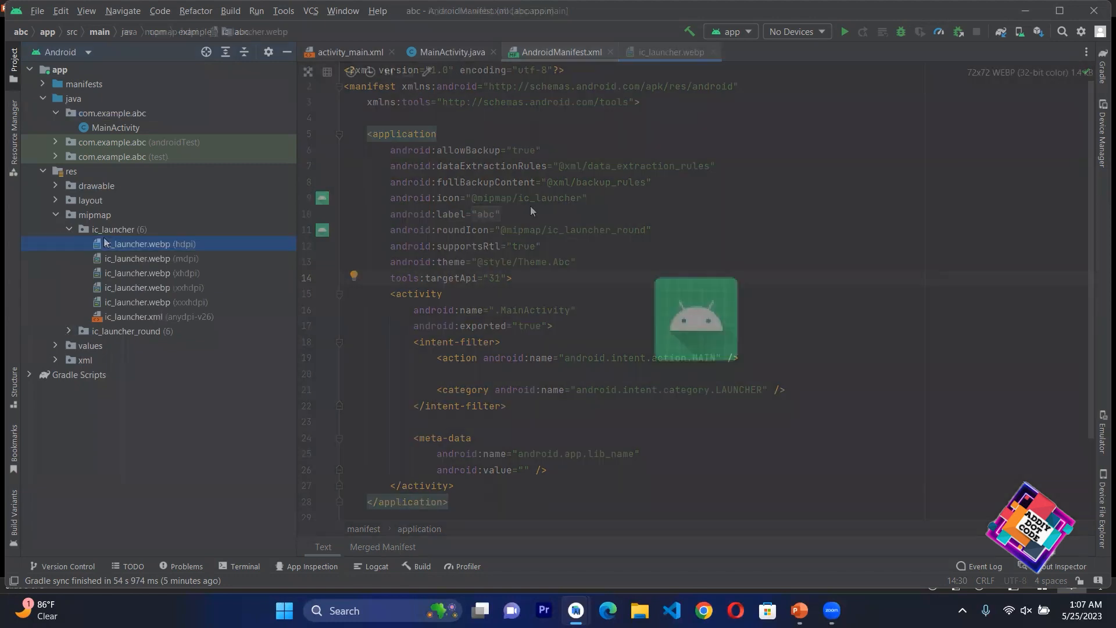
pyautogui.press('Down')
pyautogui.press('Down')
pyautogui.press('Down')
pyautogui.press('Return')
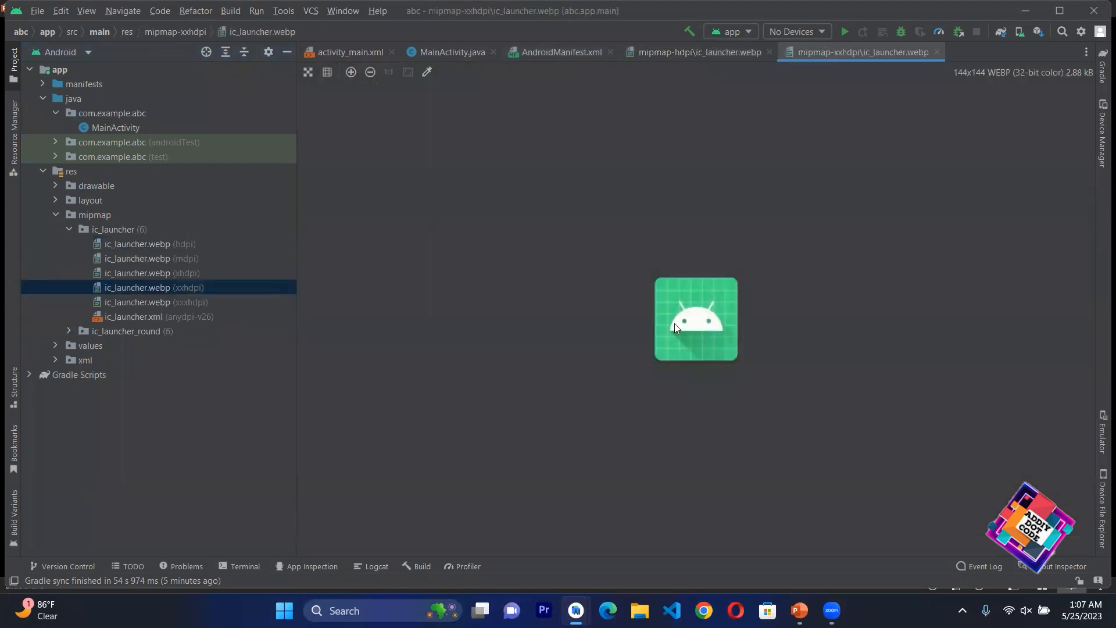
pyautogui.click(69, 229)
pyautogui.click(55, 258)
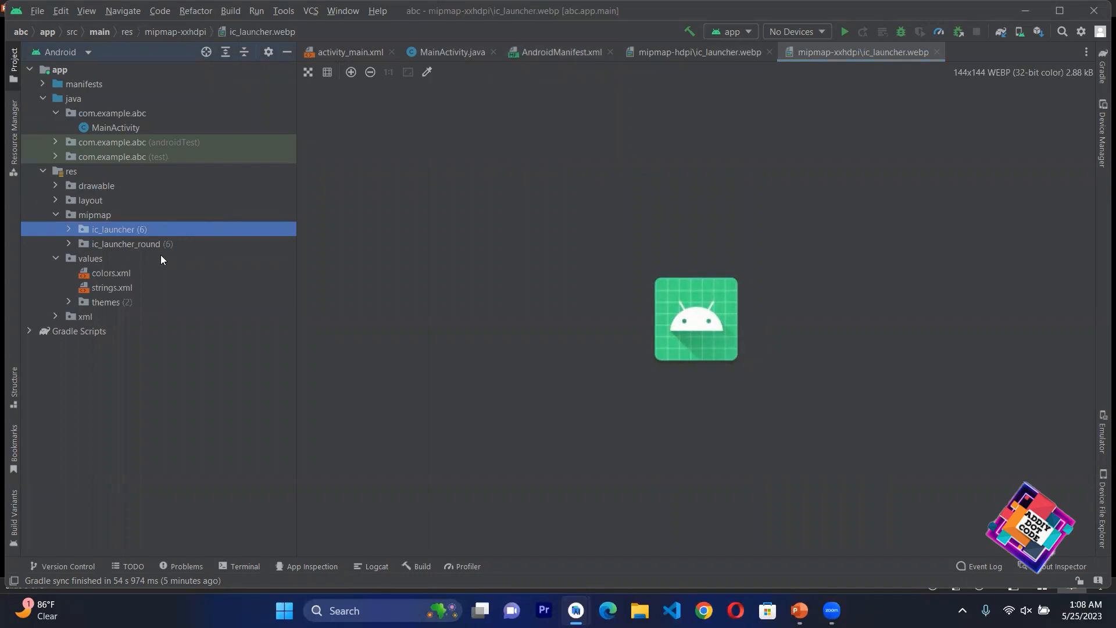
# Open colors.xml and highlight the black colour name and its value FF000000.
pyautogui.doubleClick(130, 271)
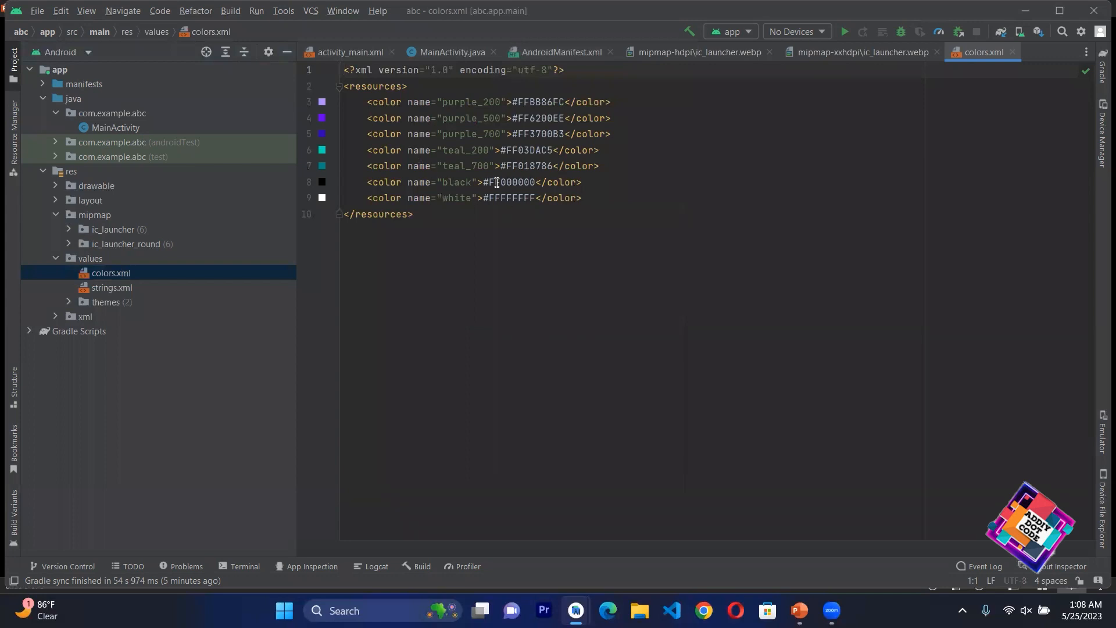
pyautogui.moveTo(488, 182); pyautogui.dragTo(534, 182)
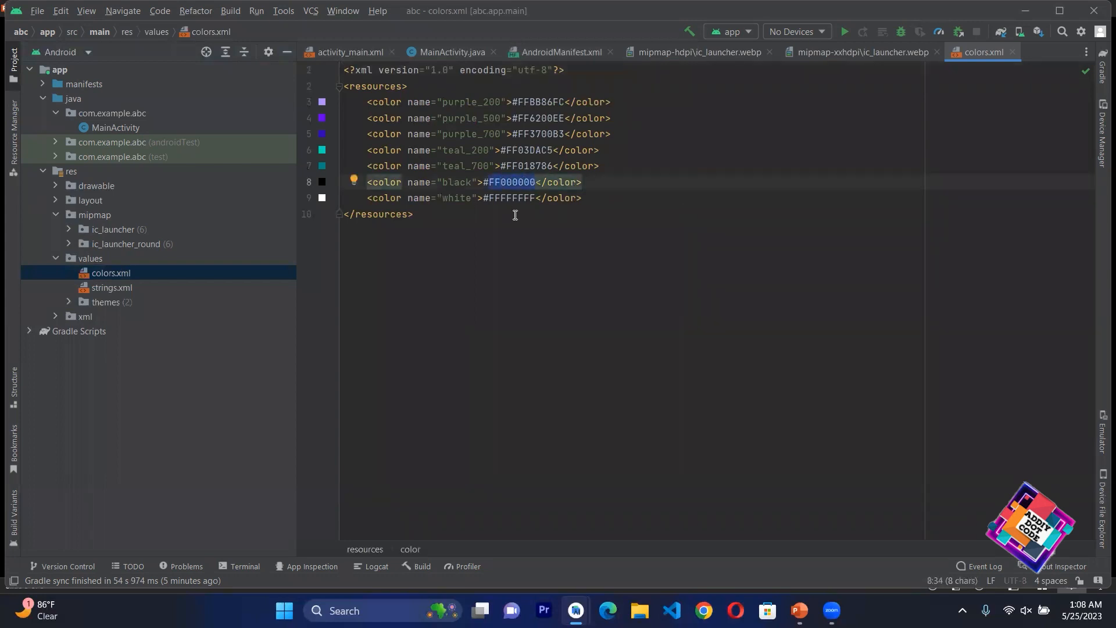
pyautogui.doubleClick(457, 181)
pyautogui.doubleClick(499, 181)
# Open strings.xml and highlight the app_name value abc.
pyautogui.click(457, 198)
pyautogui.doubleClick(112, 287)
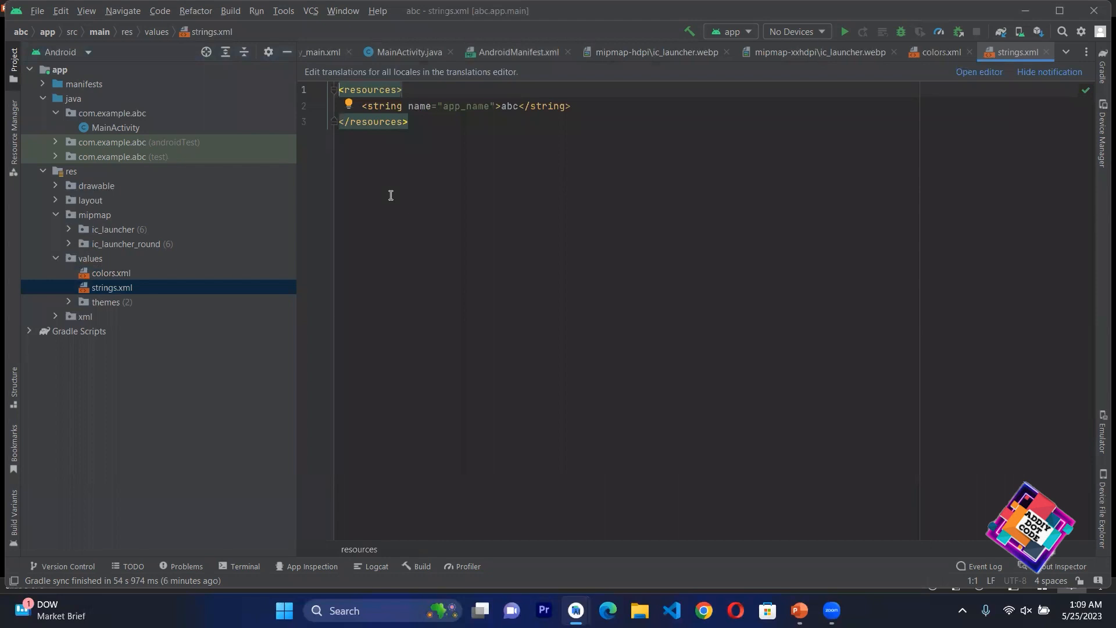
pyautogui.doubleClick(510, 105)
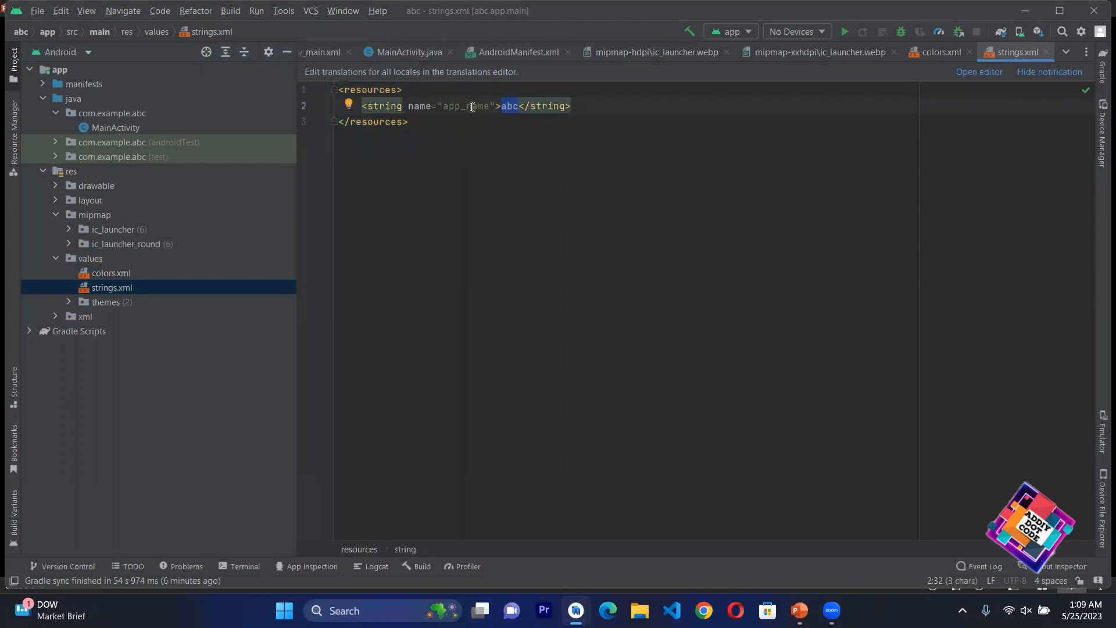
pyautogui.click(477, 172)
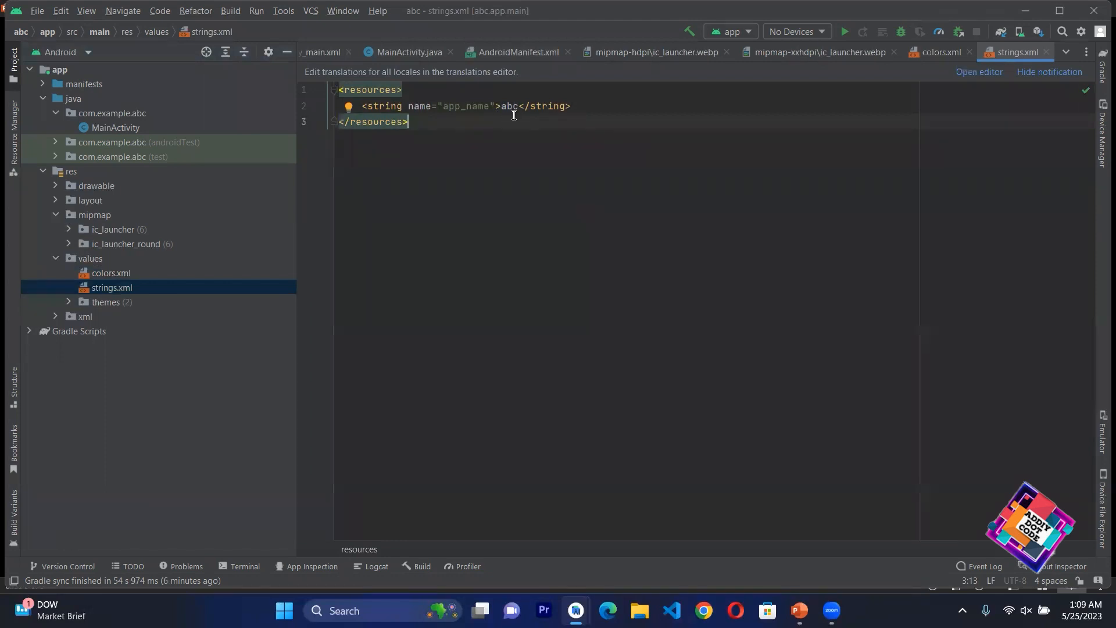
# Expand themes and open themes.xml to view the Theme.Abc base style.
pyautogui.click(68, 302)
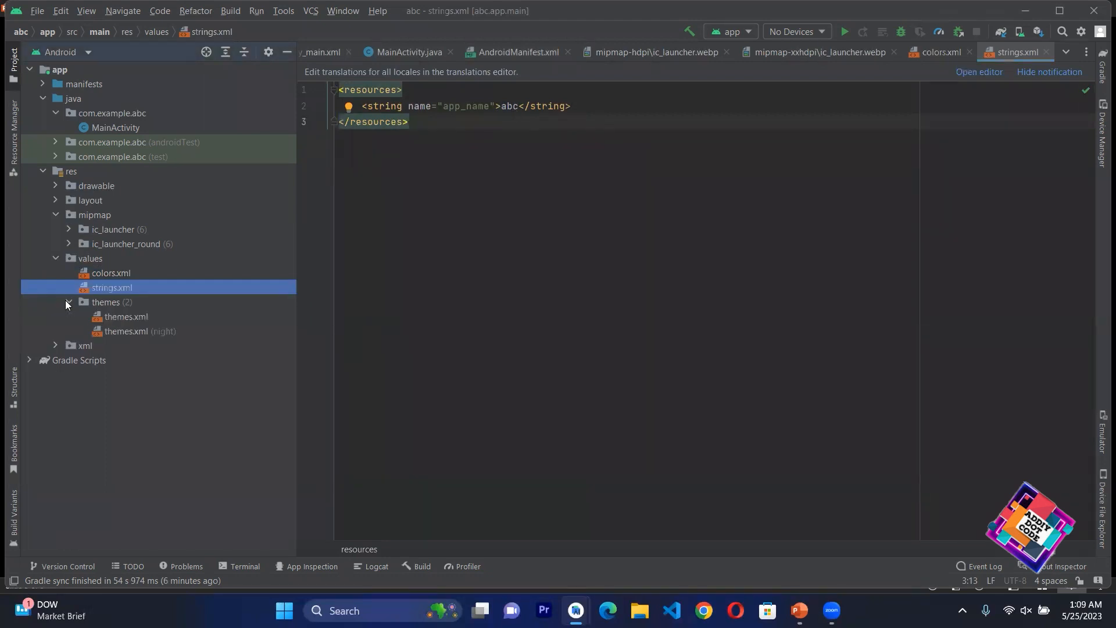
pyautogui.doubleClick(119, 318)
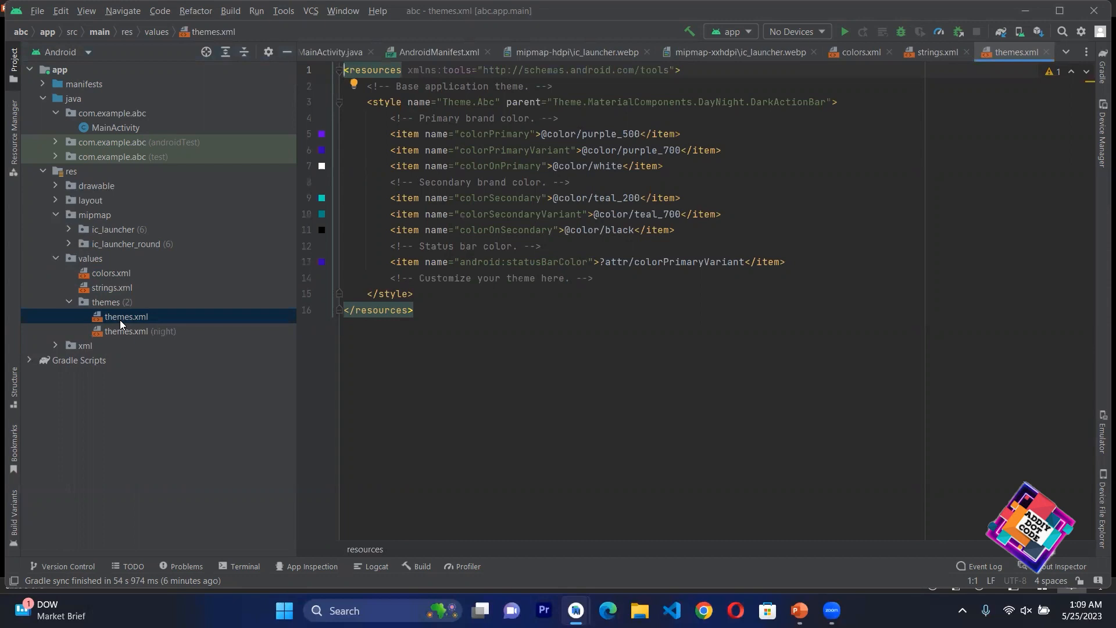
pyautogui.click(547, 309)
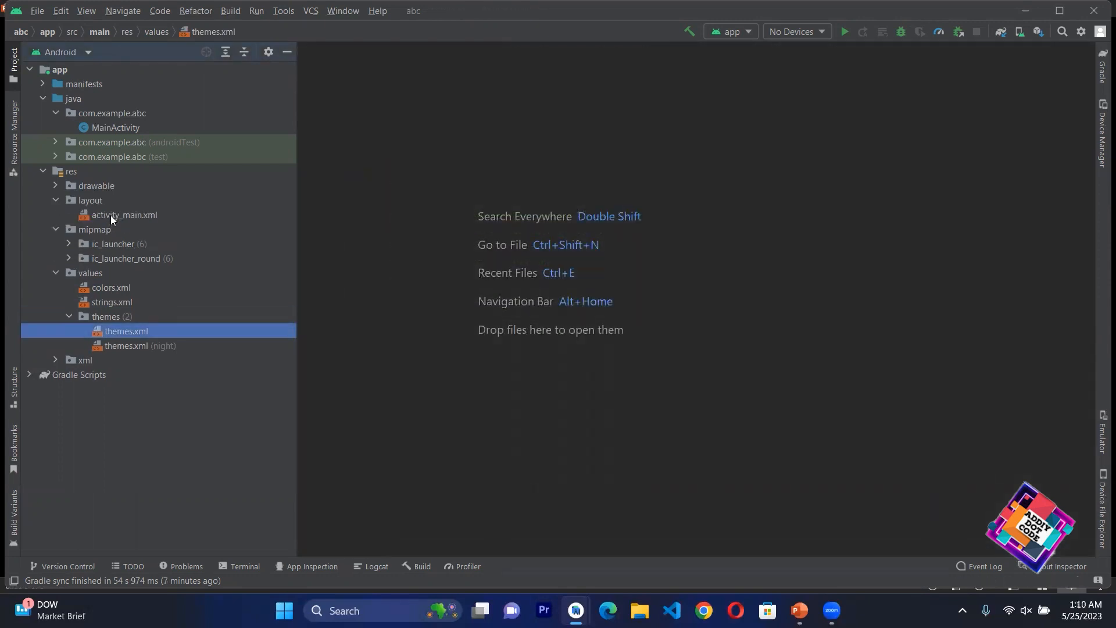
# Open the res/layout/activity_main.xml layout file in the editor.
pyautogui.click(111, 216)
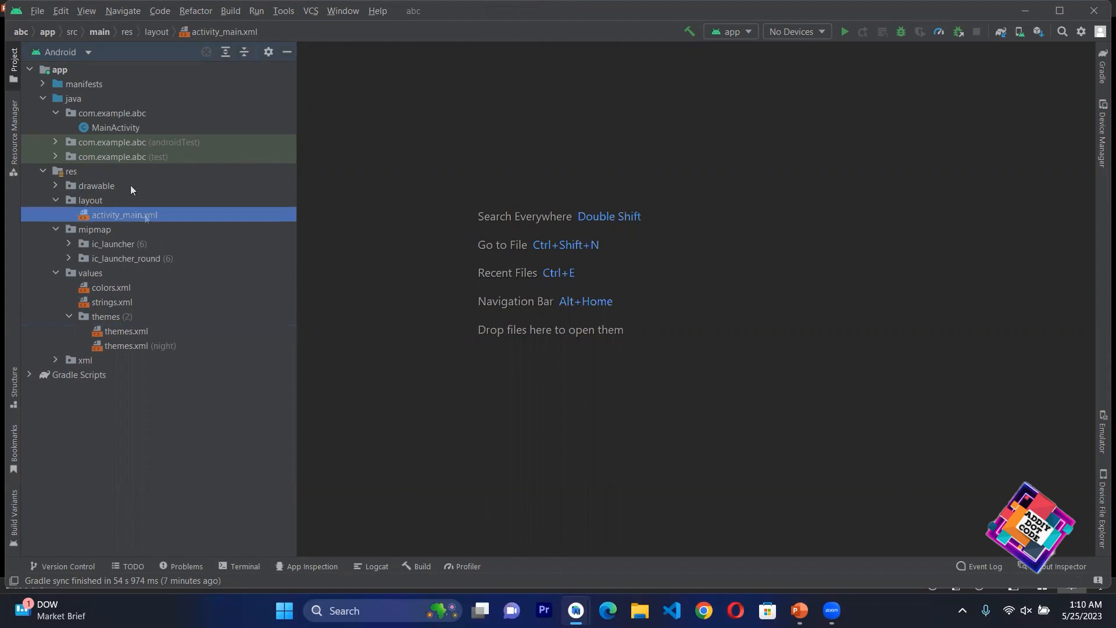
pyautogui.doubleClick(144, 214)
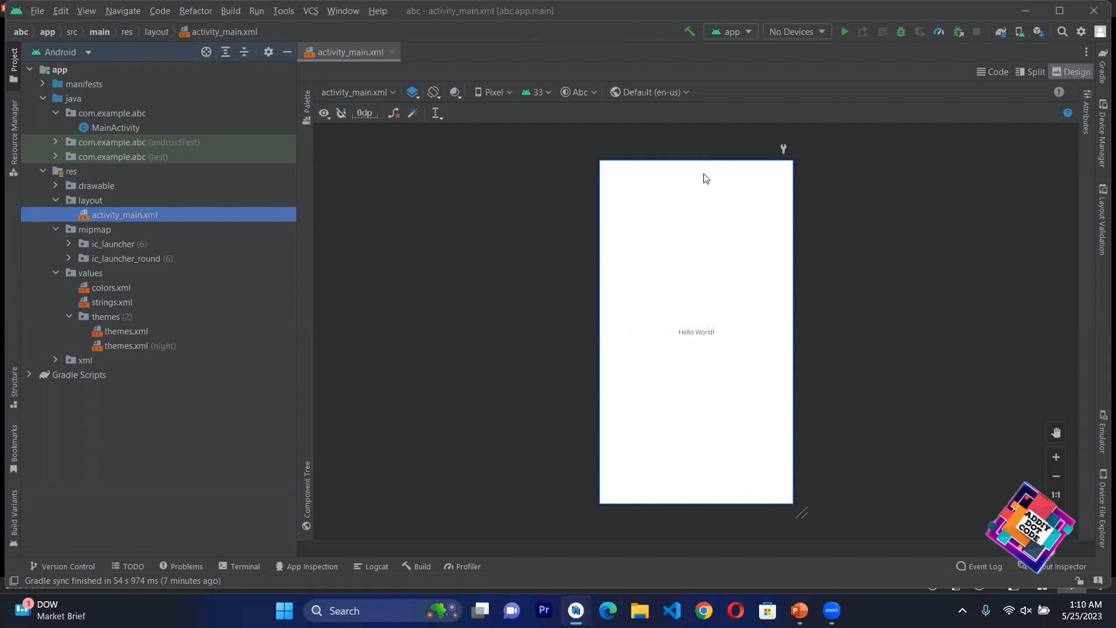
# Try Code, Split and Design modes, settle on Split, and highlight 'constraintlayout' on line 2.
pyautogui.click(998, 72)
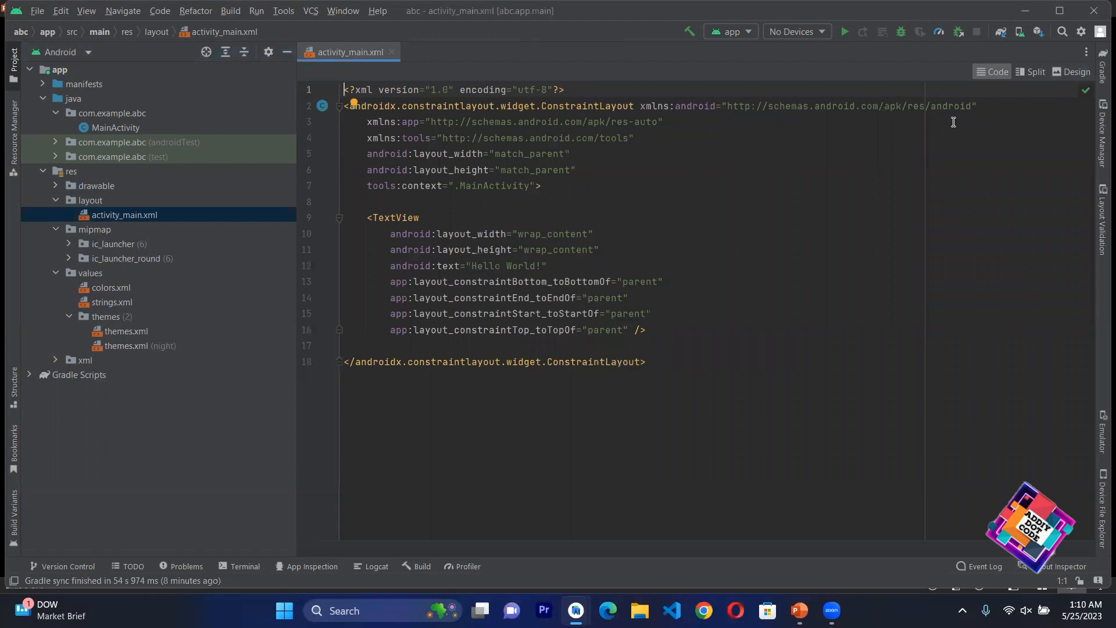
pyautogui.click(1029, 72)
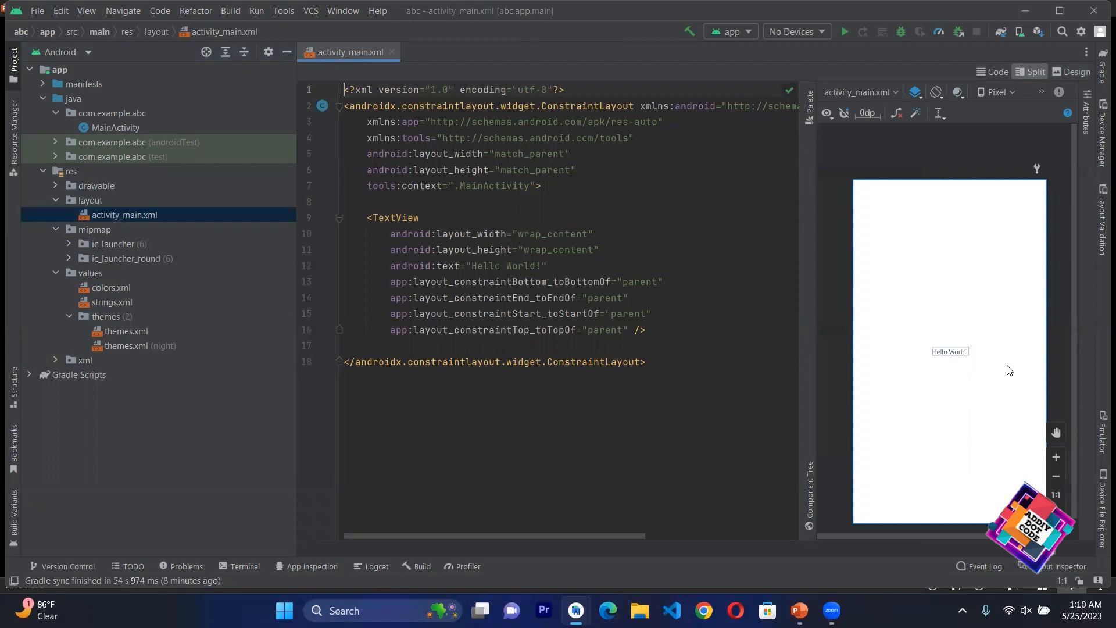
pyautogui.click(1070, 73)
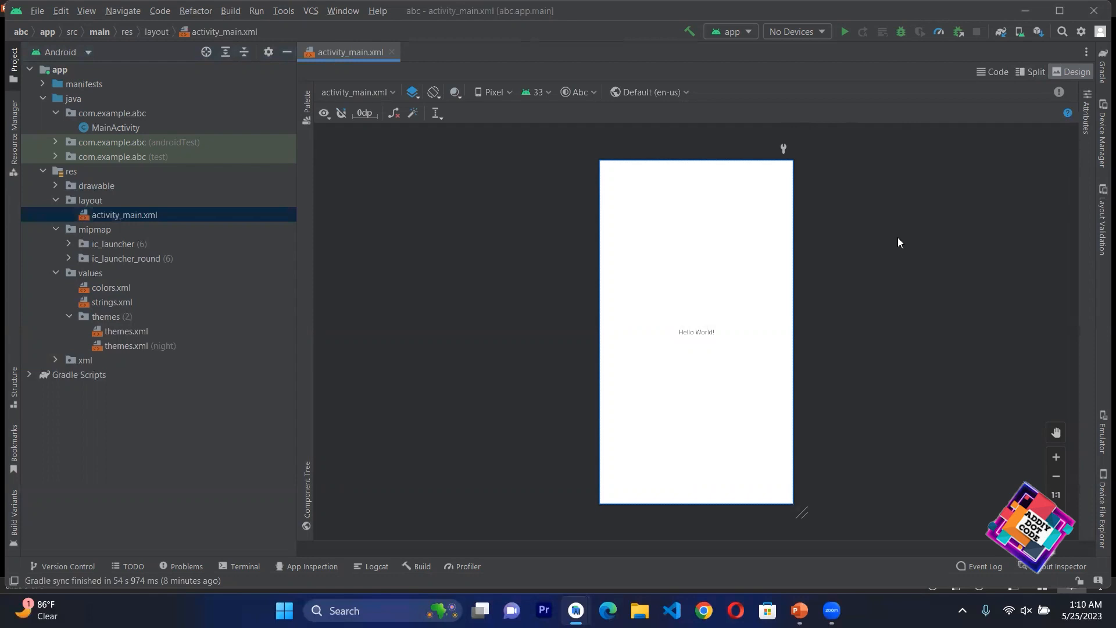
pyautogui.click(1032, 73)
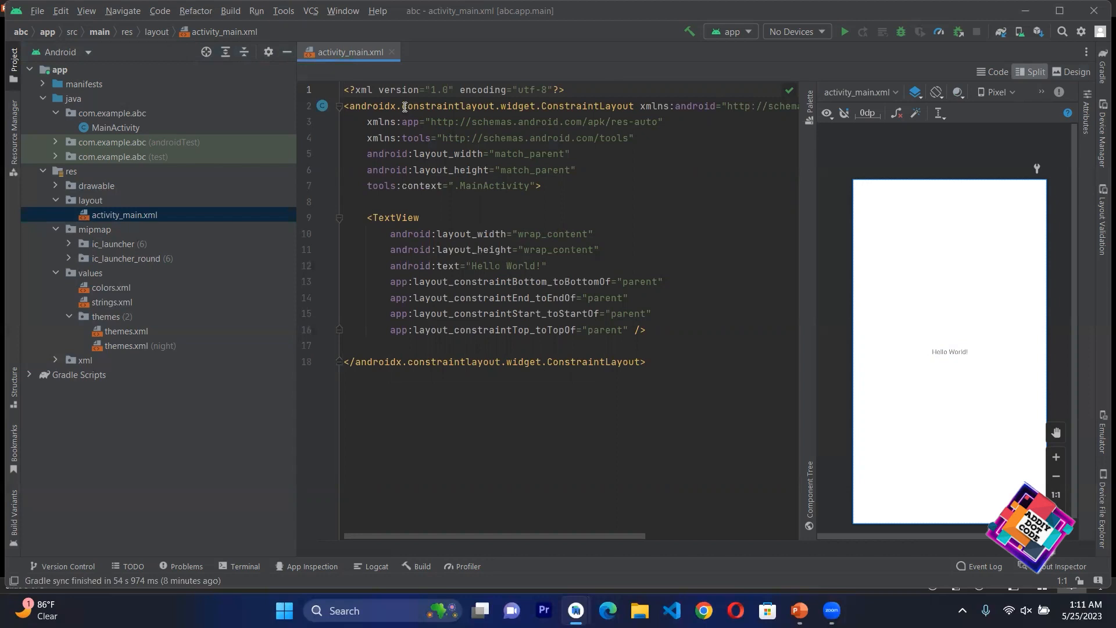
pyautogui.moveTo(401, 106); pyautogui.dragTo(496, 106)
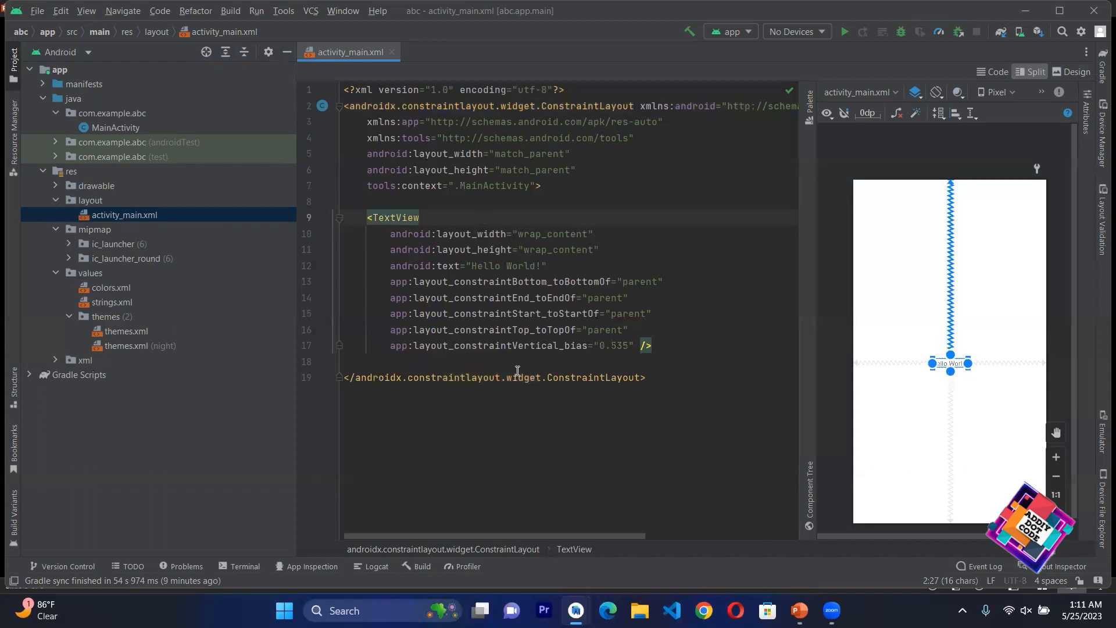
pyautogui.moveTo(494, 377)
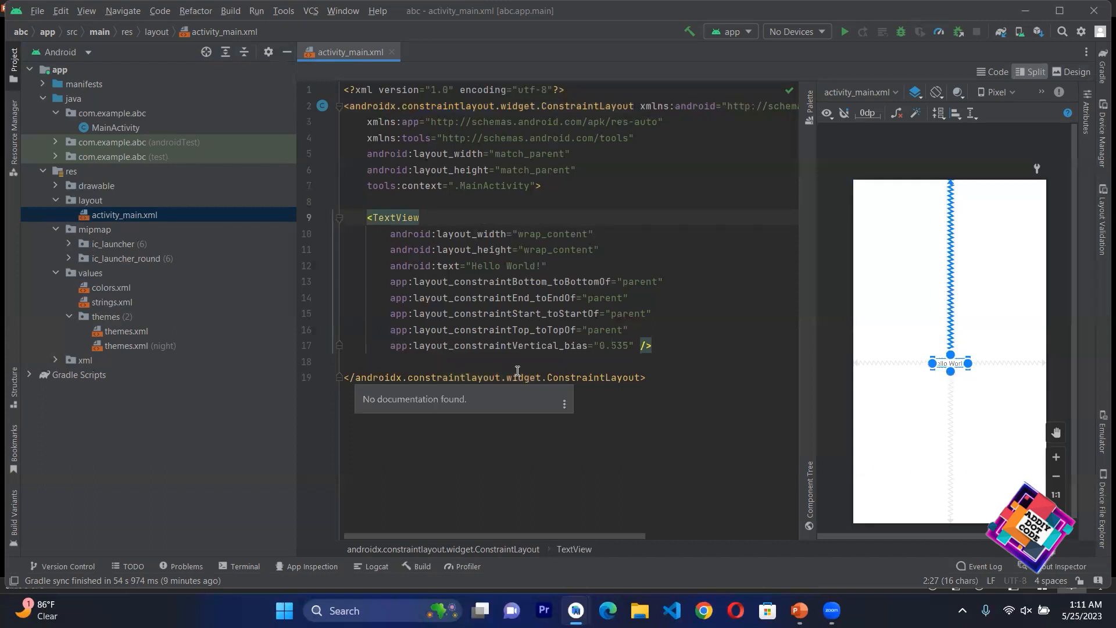
# Insert a TextView before </ConstraintLayout> with layout_width match_parent and layout_height wrap_content.
pyautogui.click(517, 361)
pyautogui.press('Return')
pyautogui.press('Return')
pyautogui.press('Up')
pyautogui.write('<text')
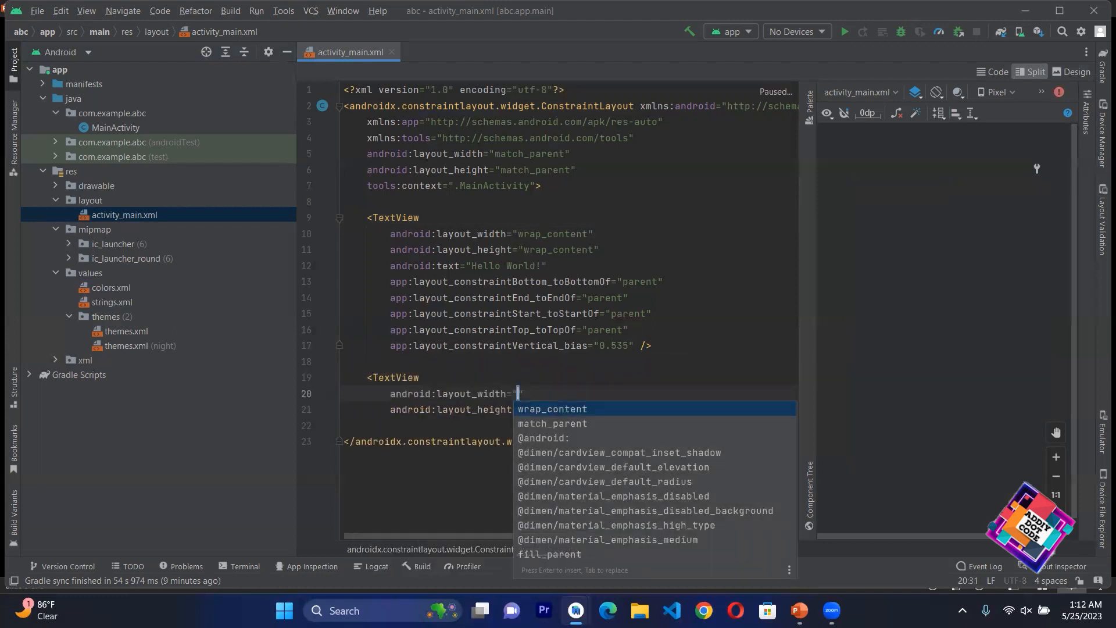
pyautogui.press('Return')
pyautogui.press('Down')
pyautogui.press('Return')
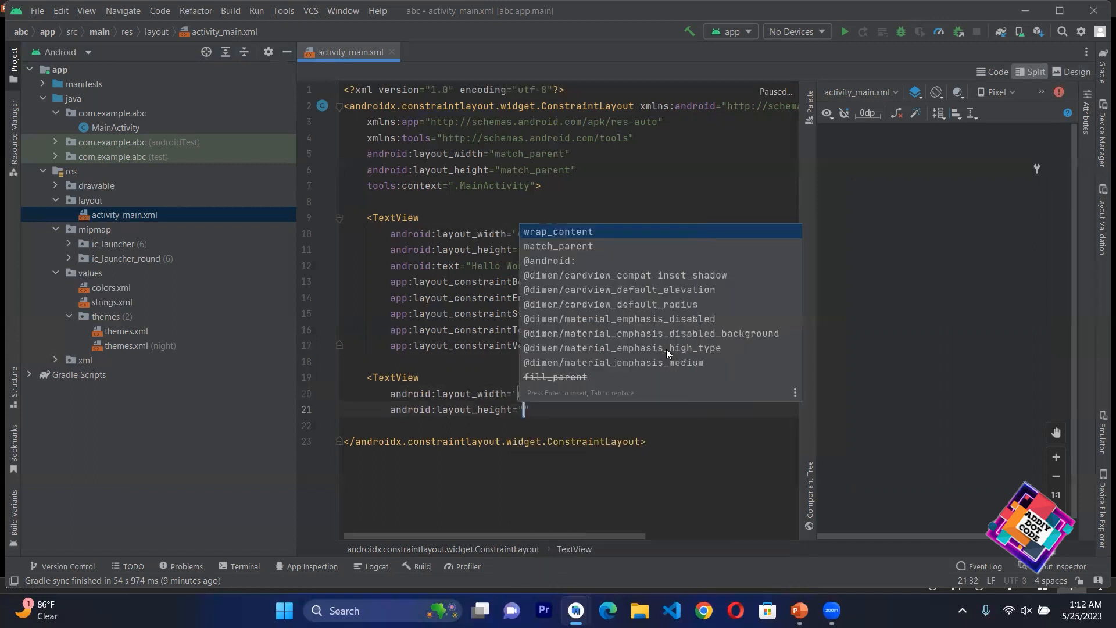
pyautogui.press('Return')
# Give the TextView android:text 'this is my first android class' and close it with />.
pyautogui.press('Return')
pyautogui.write('text')
pyautogui.press('Return')
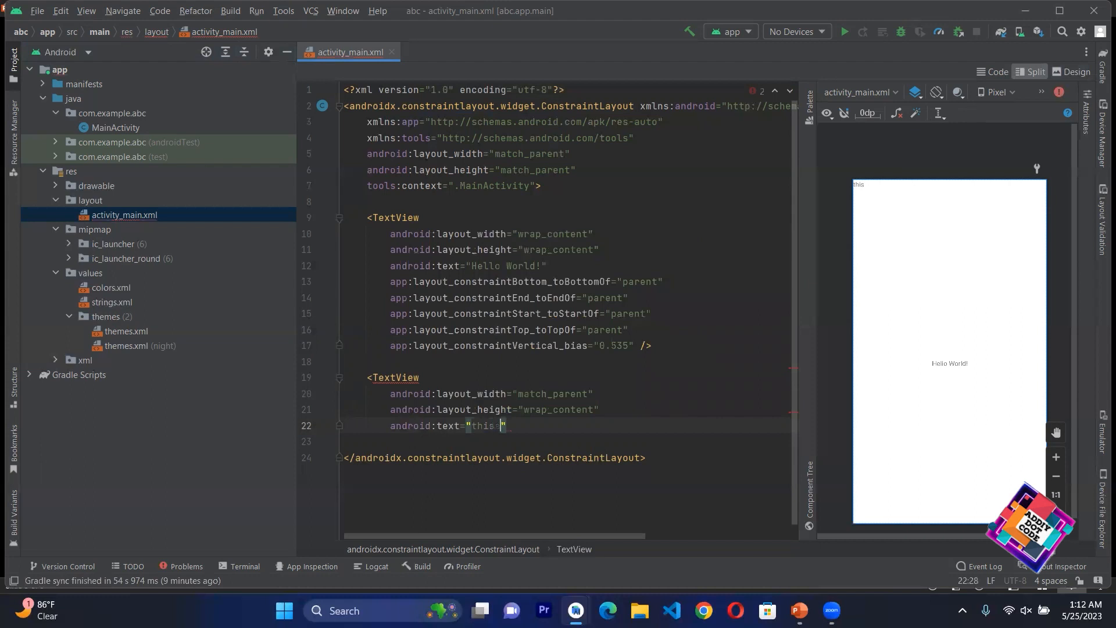
pyautogui.write('this is my t')
pyautogui.write('irst android class')
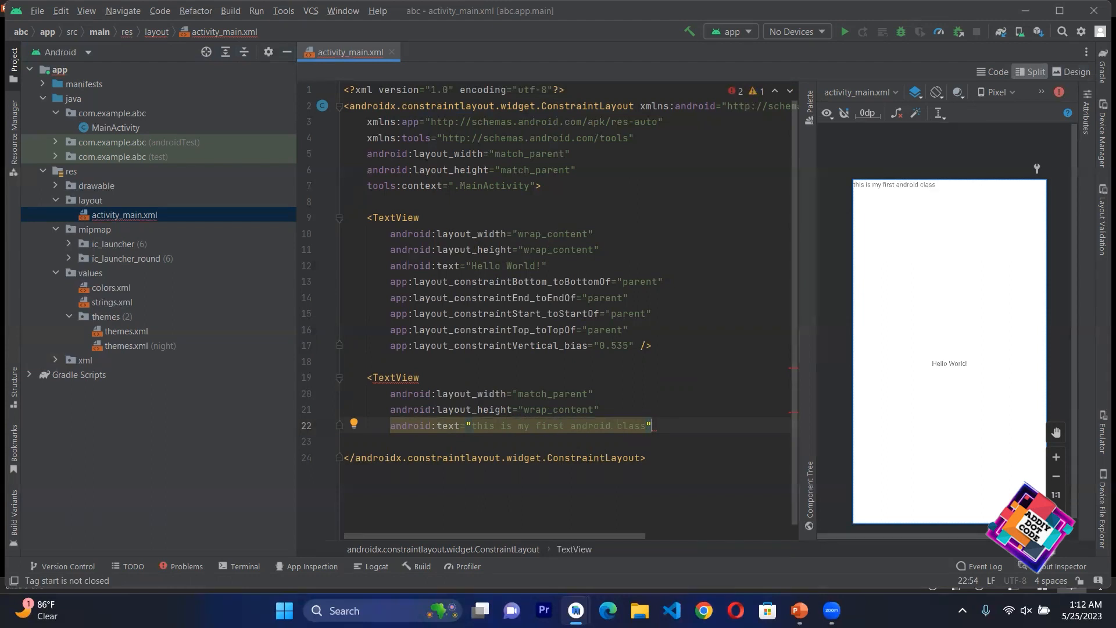
pyautogui.write('/>')
pyautogui.click(868, 189)
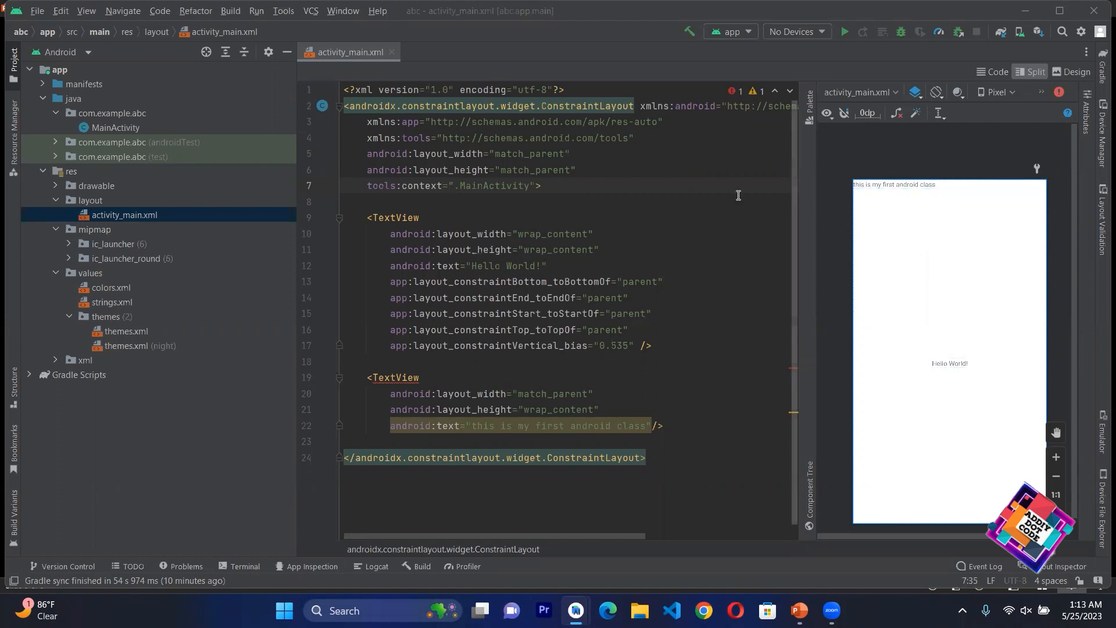
# Preview the layout as Blueprint, then Design and Blueprint, then with deuteranopia color-blind simulation.
pyautogui.click(897, 92)
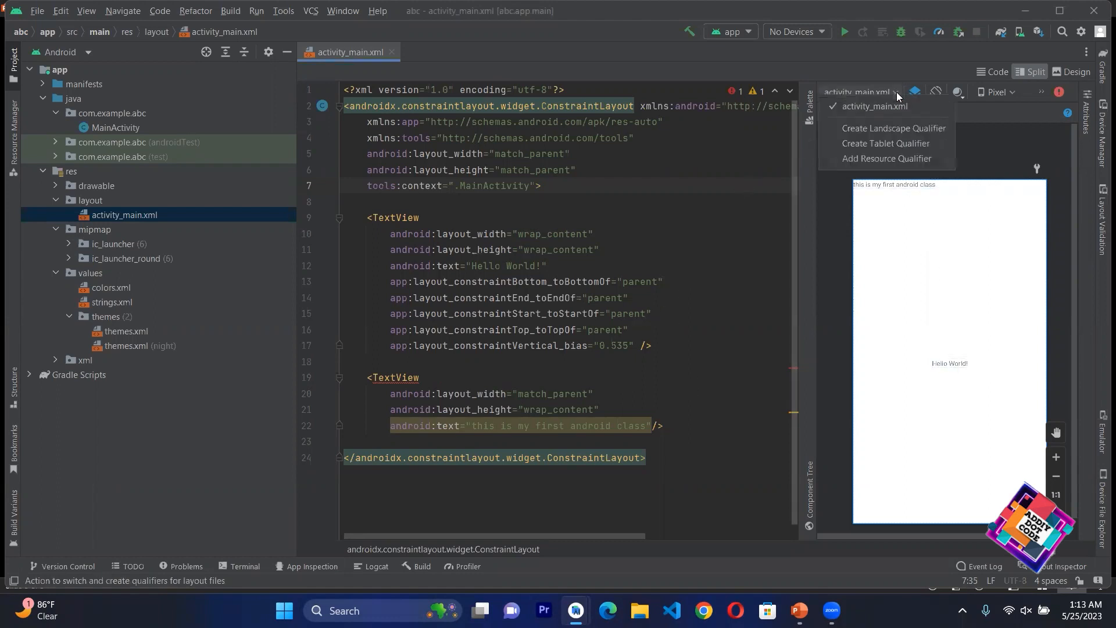
pyautogui.click(758, 178)
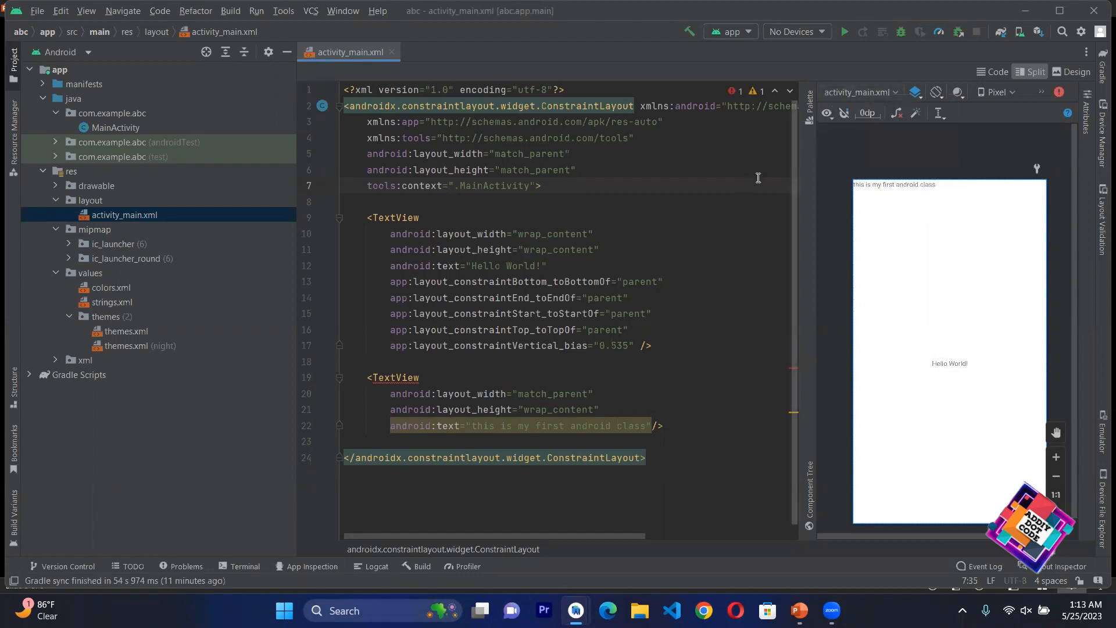
pyautogui.click(916, 93)
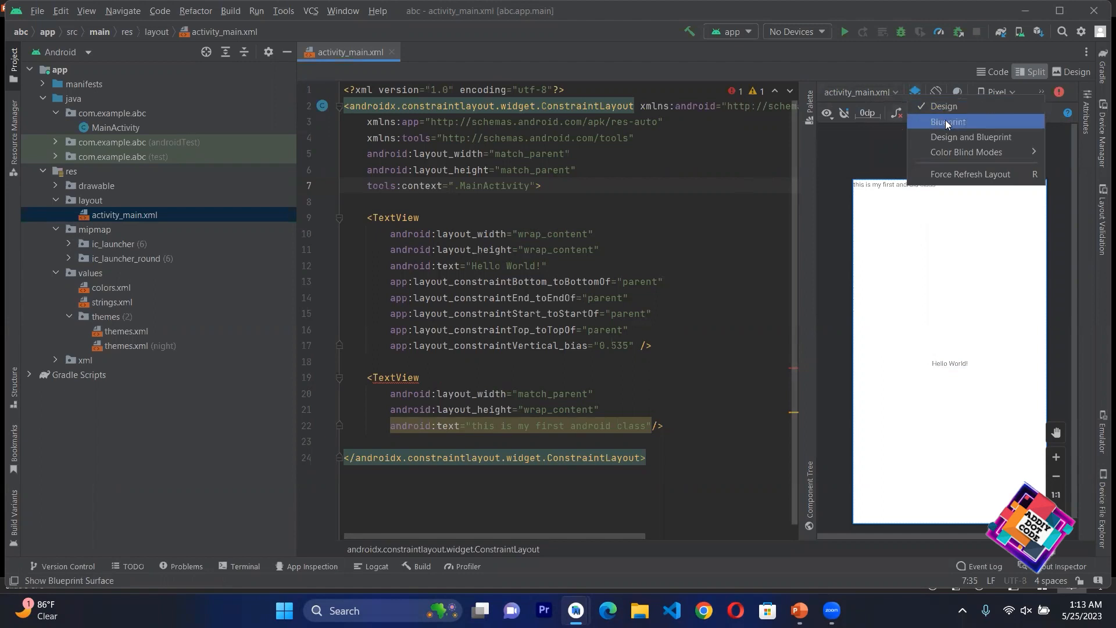
pyautogui.click(945, 121)
pyautogui.click(918, 91)
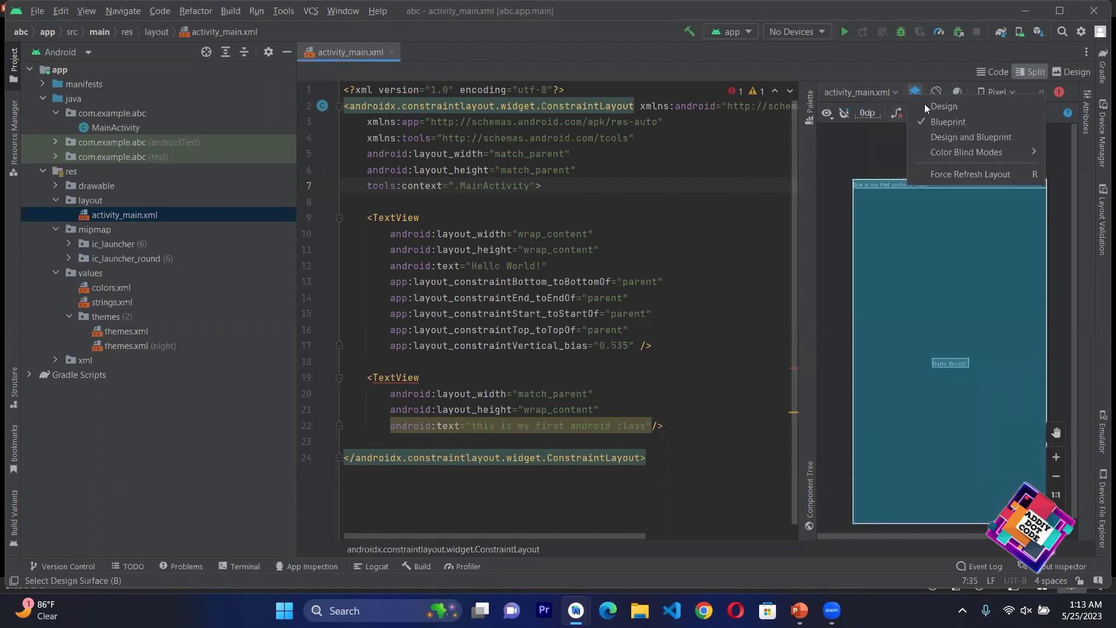
pyautogui.click(938, 138)
pyautogui.scroll(-5, 1075, 299)
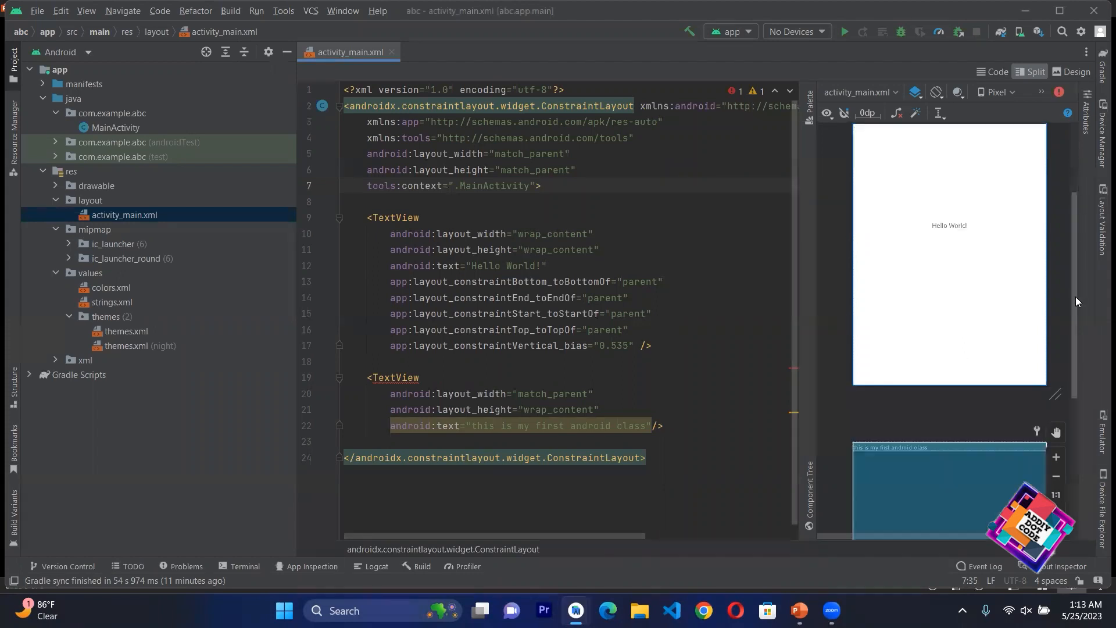
pyautogui.click(915, 91)
pyautogui.moveTo(966, 152)
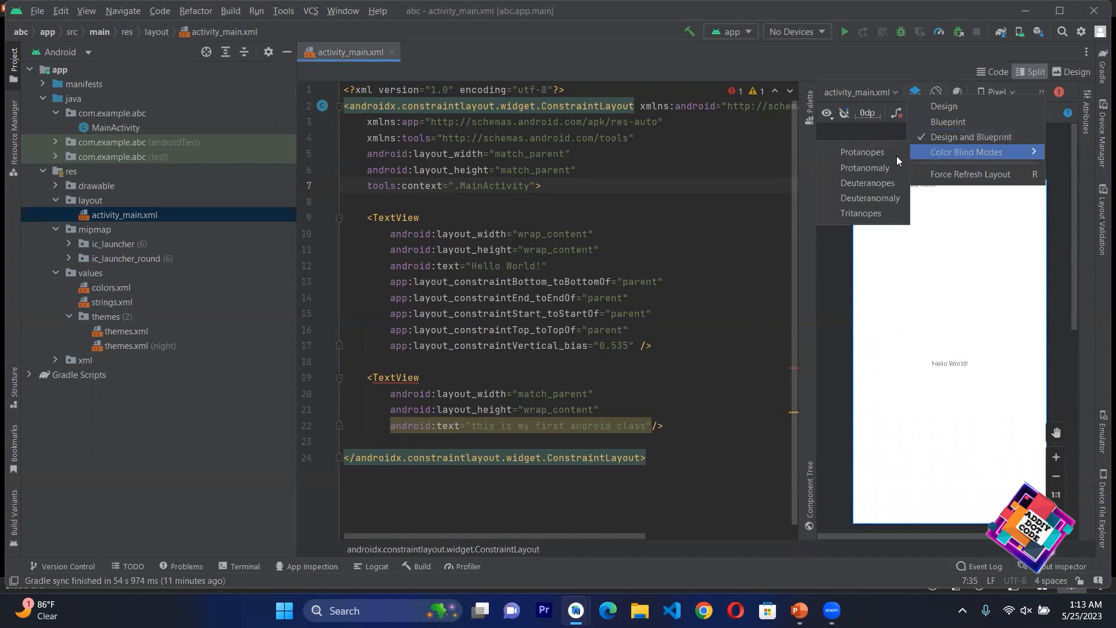
pyautogui.click(875, 182)
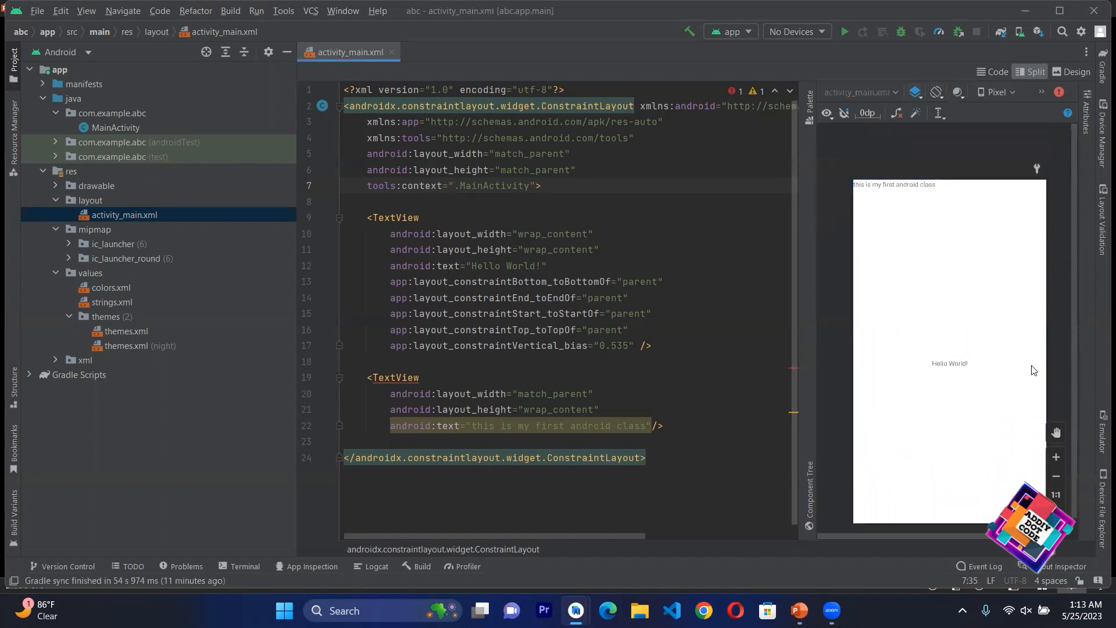
# Switch the preview to landscape orientation and the Night theme.
pyautogui.click(937, 94)
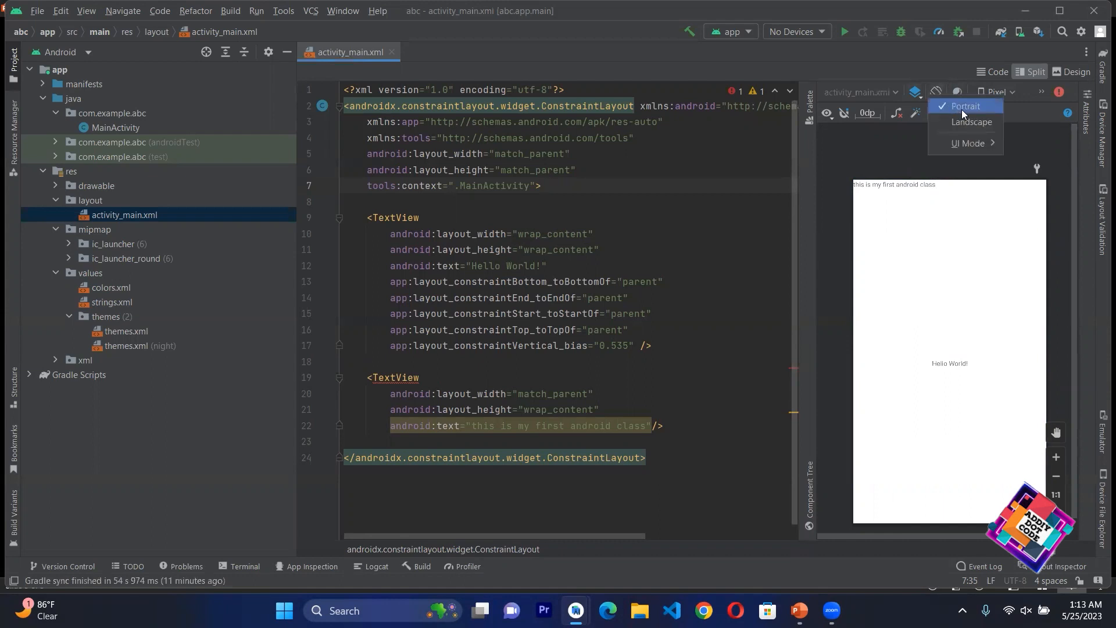
pyautogui.click(963, 119)
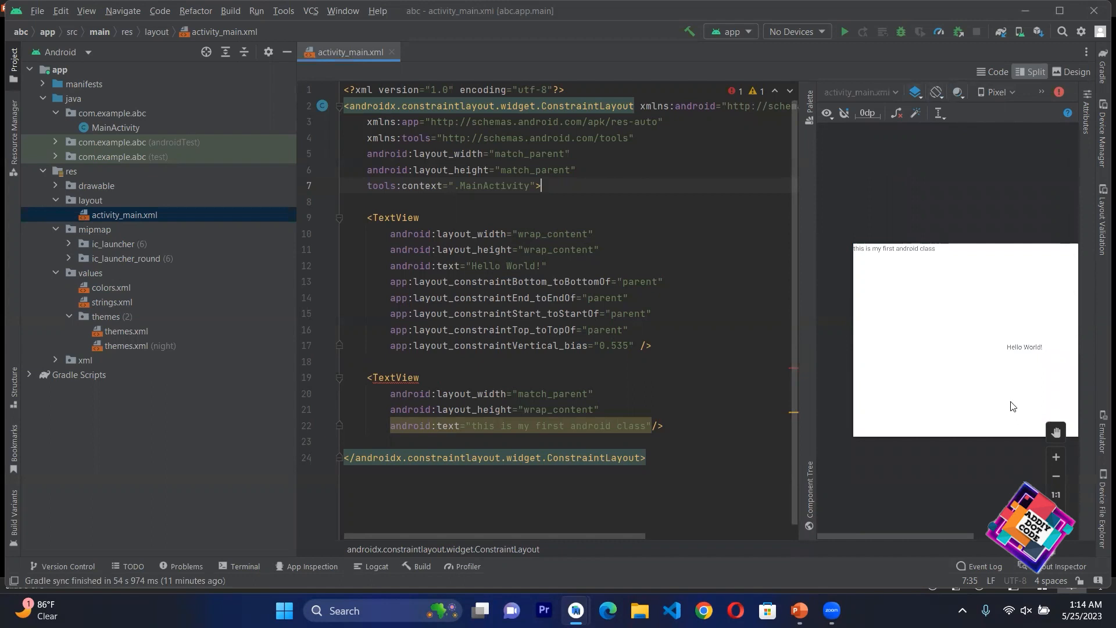
pyautogui.click(957, 93)
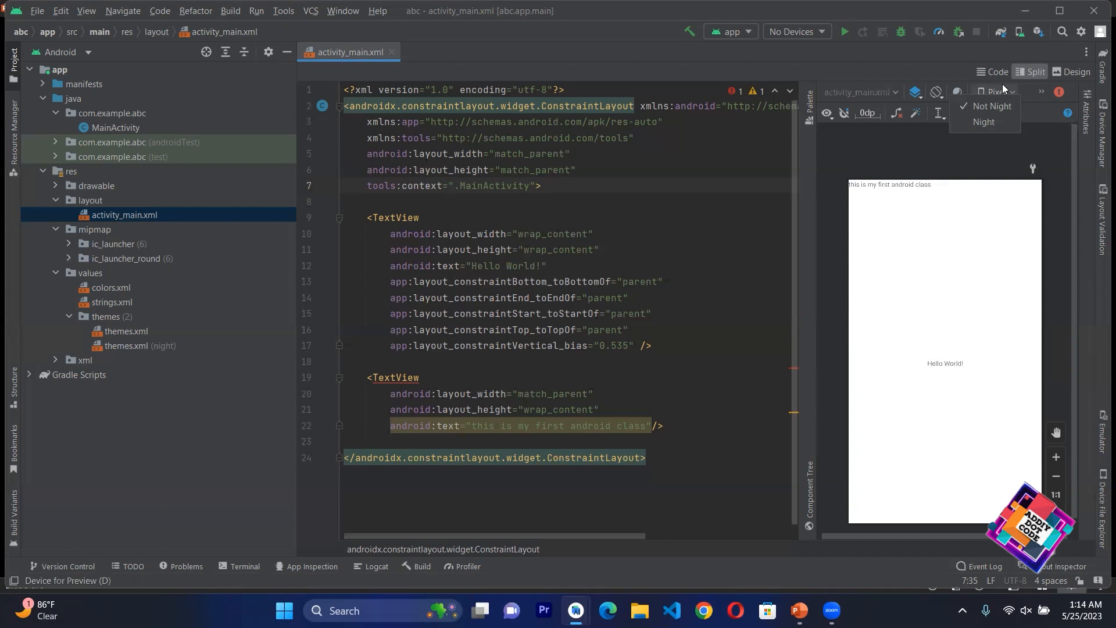
pyautogui.click(987, 123)
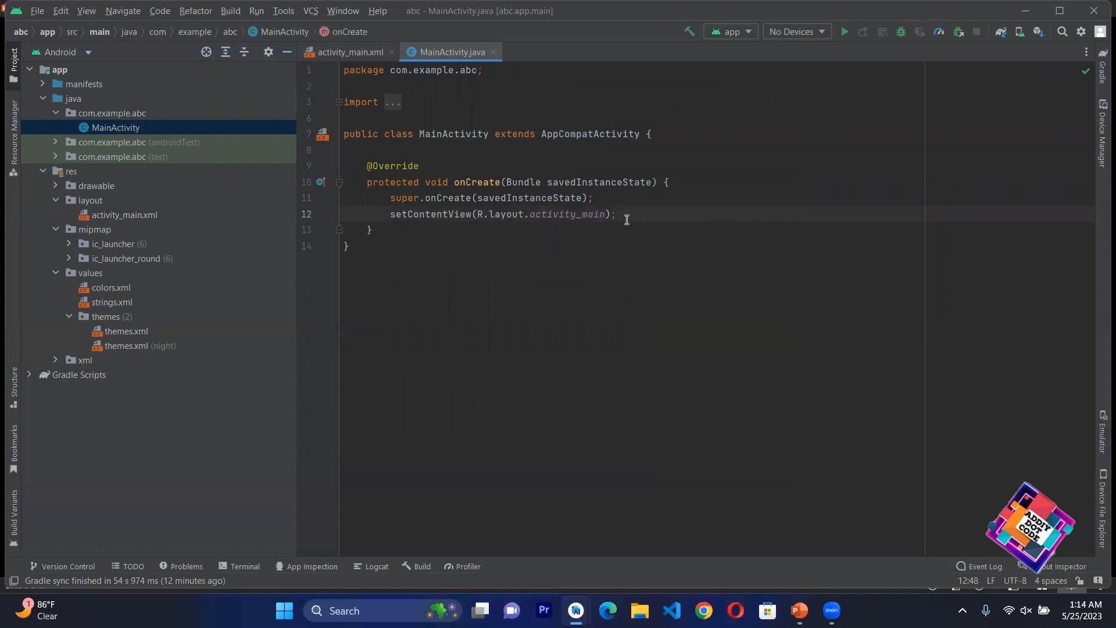
# Return to MainActivity.java and add a blank line in onCreate after setContentView.
pyautogui.click(366, 55)
pyautogui.click(442, 50)
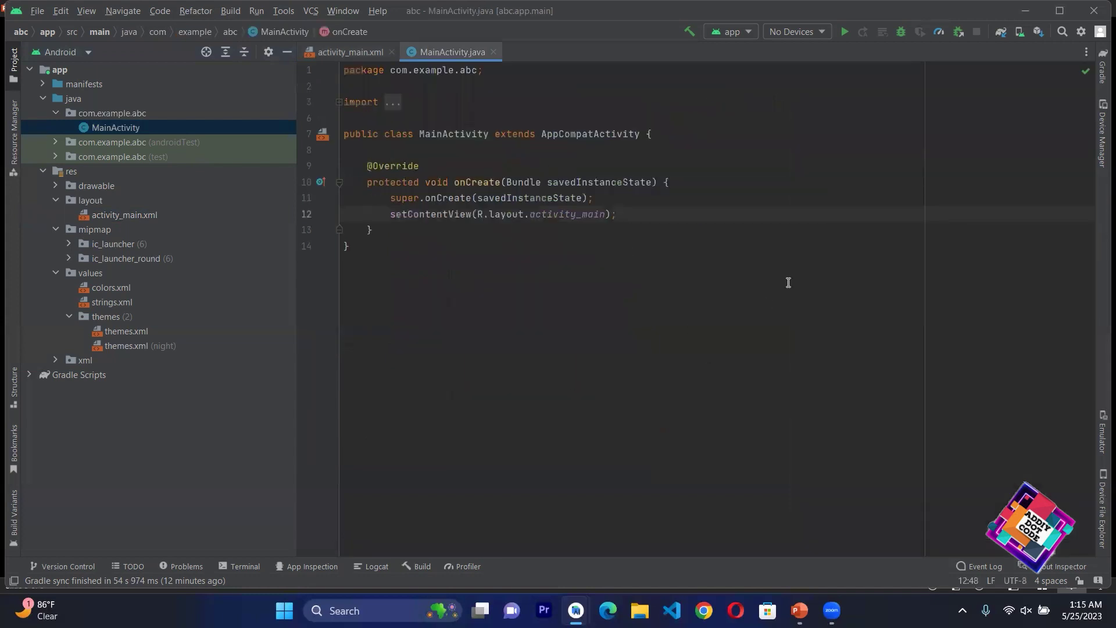
pyautogui.press('Return')
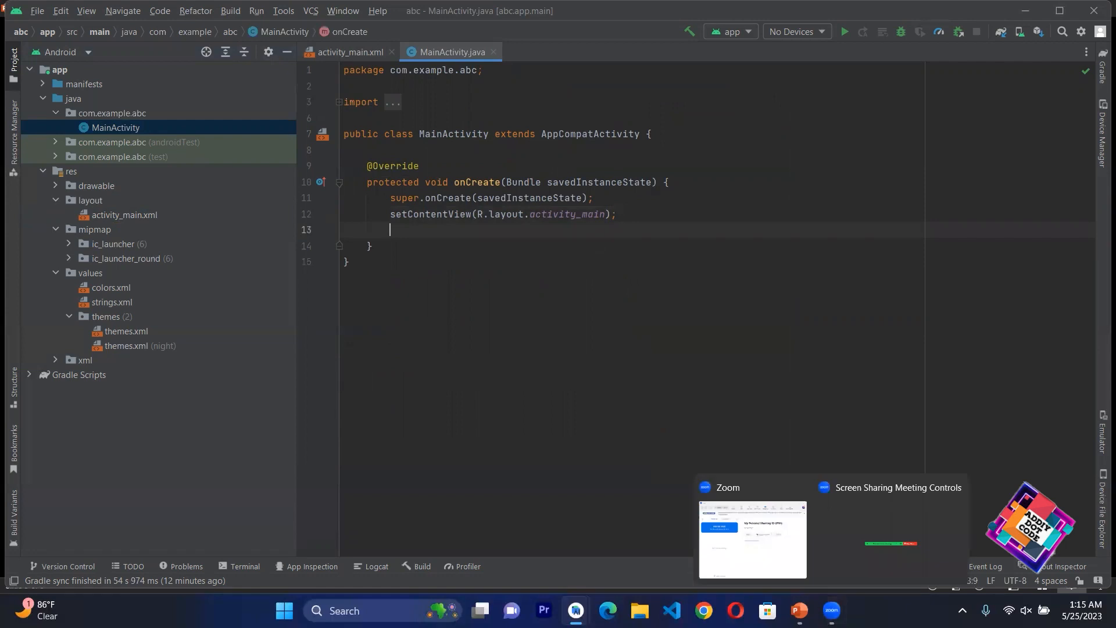